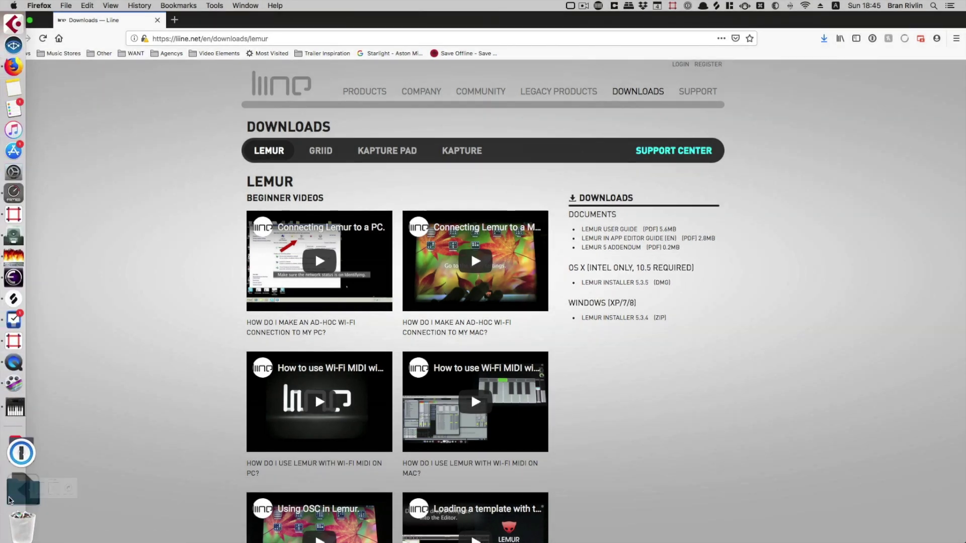
# Open the downloaded Lemur_5.3.5.dmg from Downloads and launch Lemur Editor from it
pyautogui.click(11, 497)
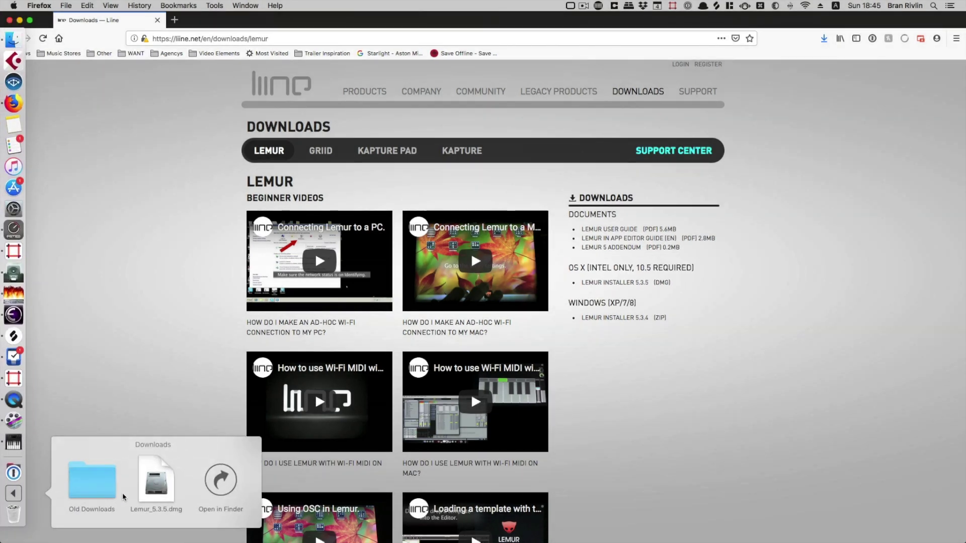
pyautogui.click(151, 475)
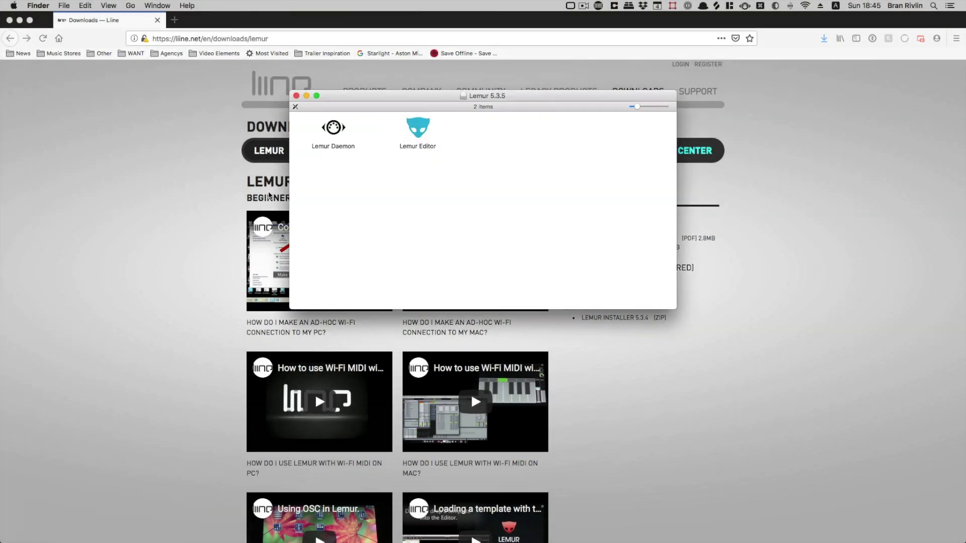
pyautogui.doubleClick(402, 126)
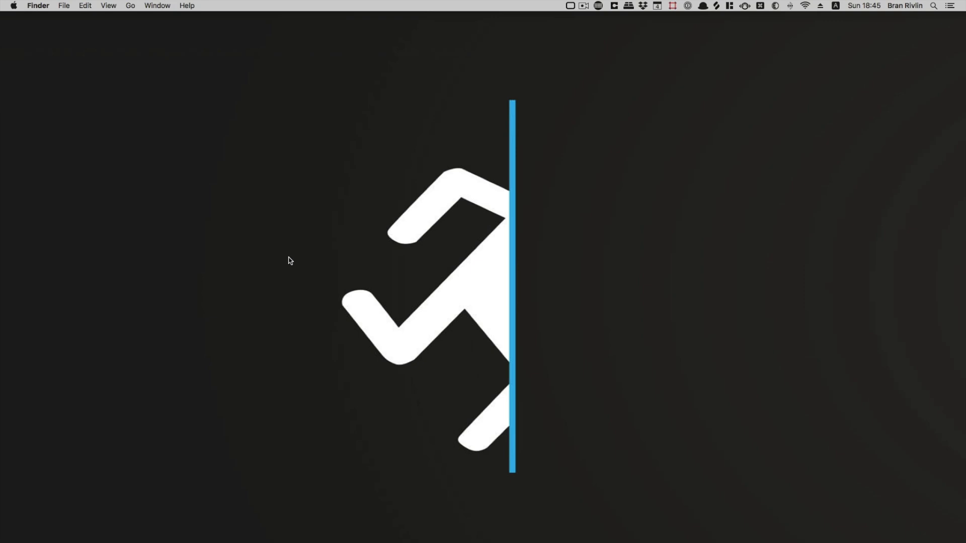
# Launch Audio MIDI Setup and show the MIDI Studio window
pyautogui.hotkey('alt', 'space')
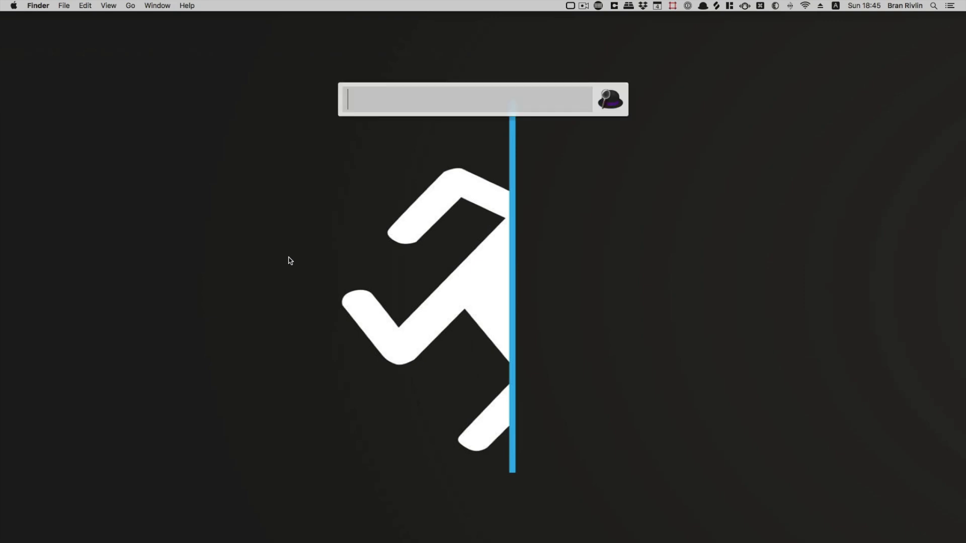
pyautogui.write('audi')
pyautogui.press('Return')
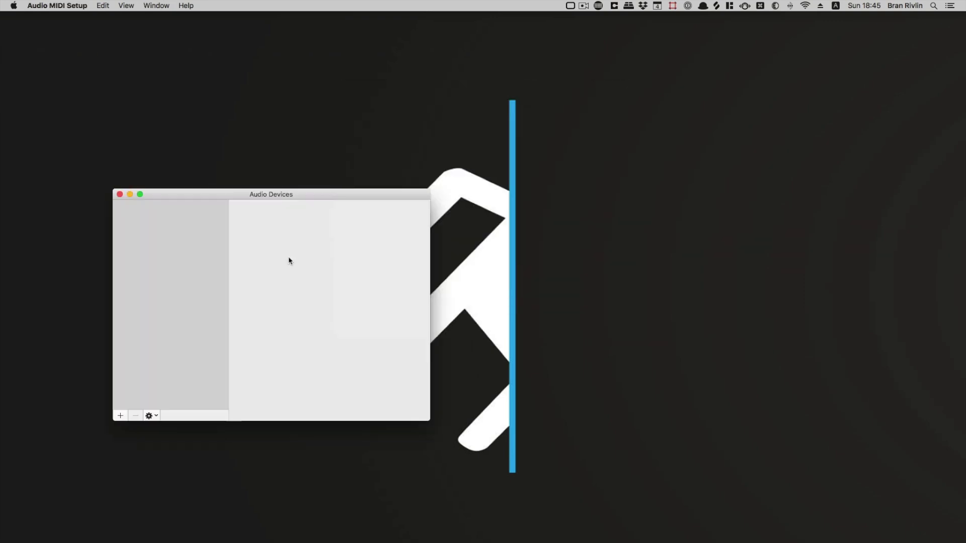
pyautogui.click(156, 5)
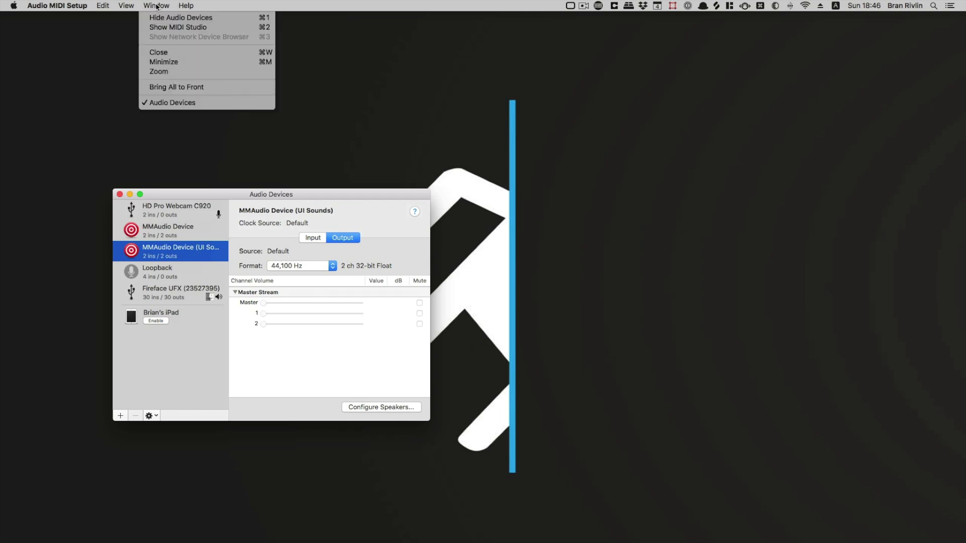
pyautogui.click(174, 29)
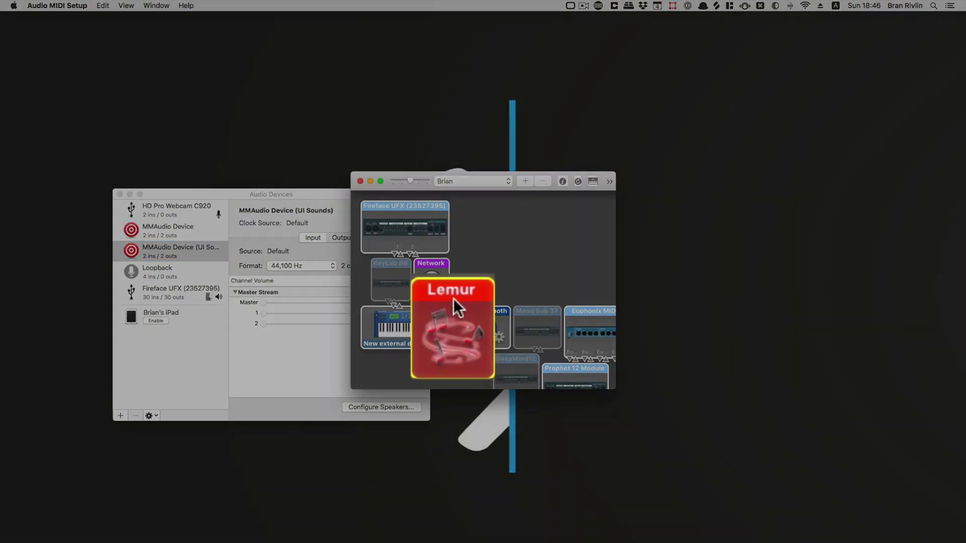
# Add a Lemur 2 port to the Lemur IAC device, then quit Audio MIDI Setup
pyautogui.doubleClick(454, 318)
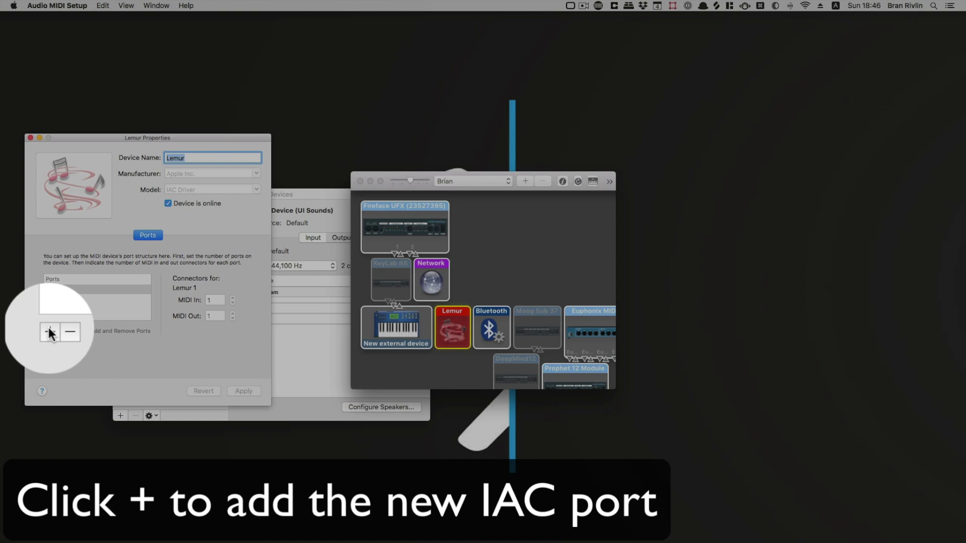
pyautogui.click(49, 328)
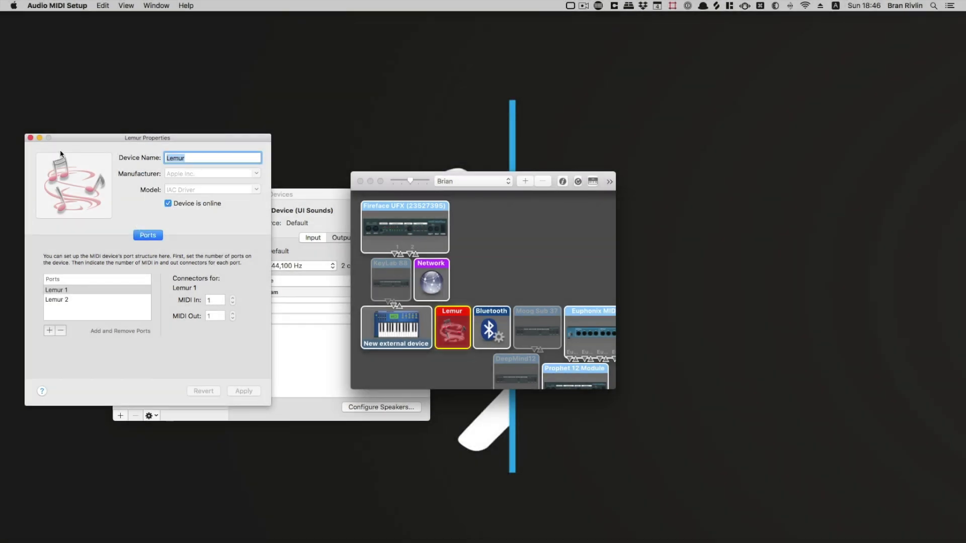
pyautogui.click(74, 5)
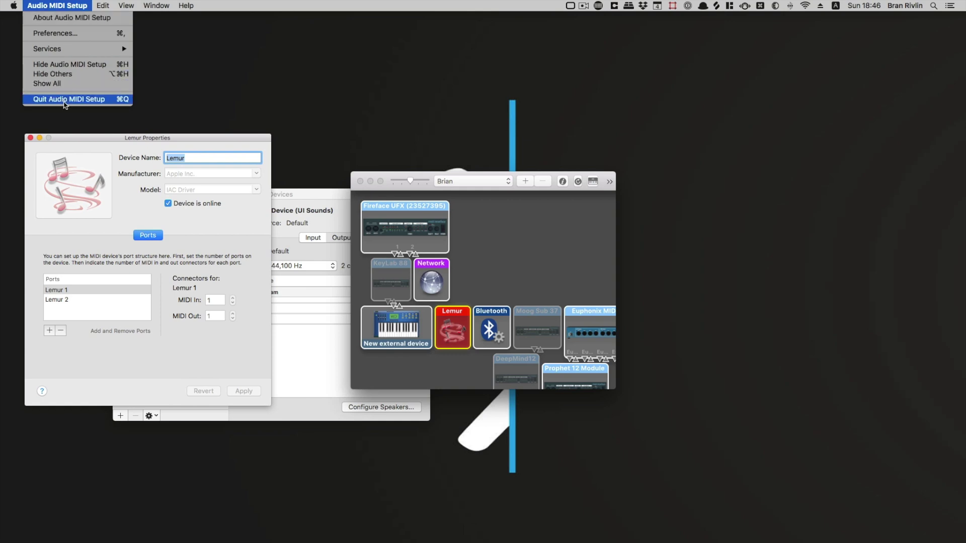
pyautogui.click(63, 106)
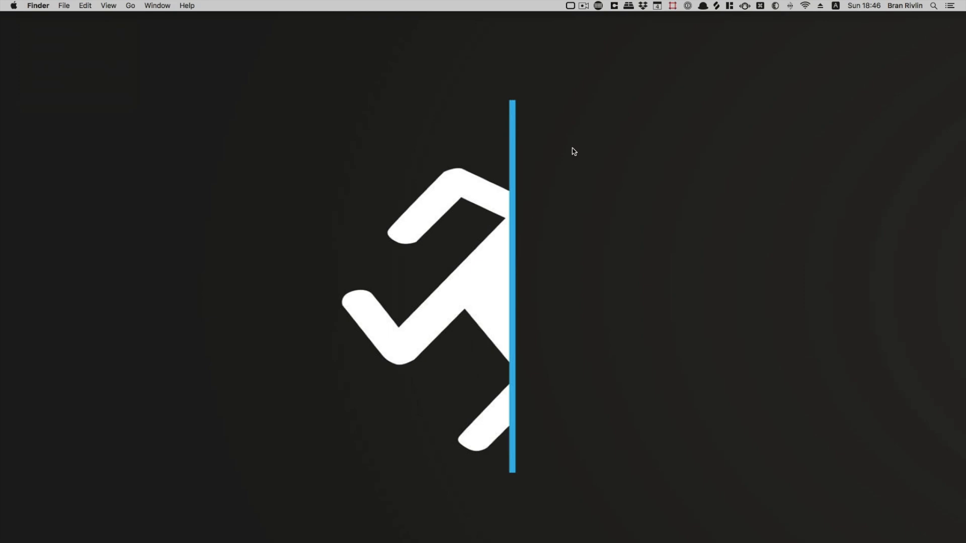
pyautogui.click(745, 5)
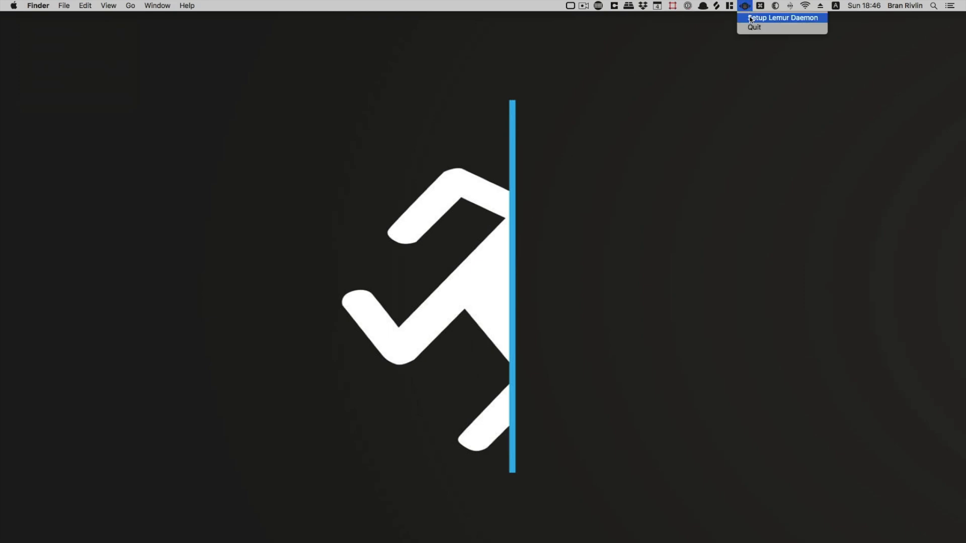
pyautogui.click(750, 17)
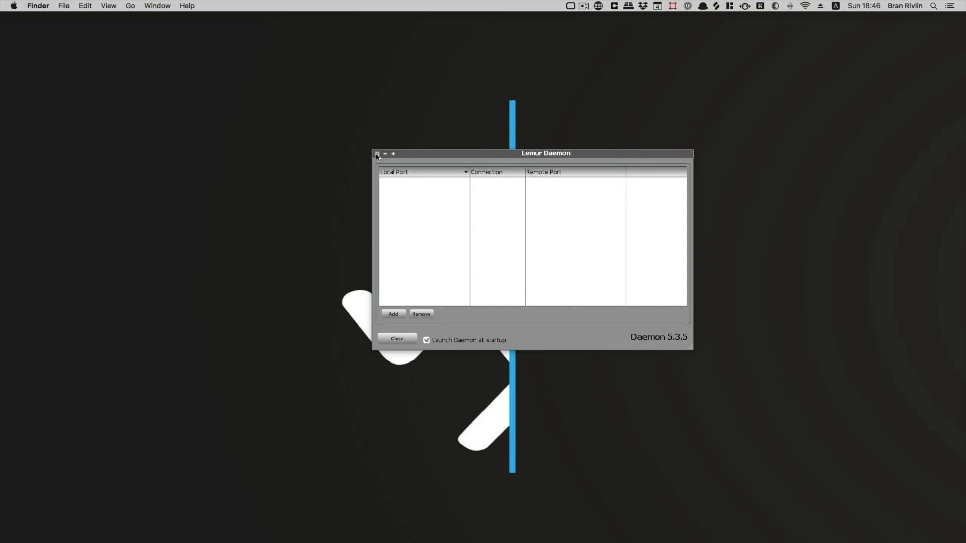
pyautogui.click(805, 7)
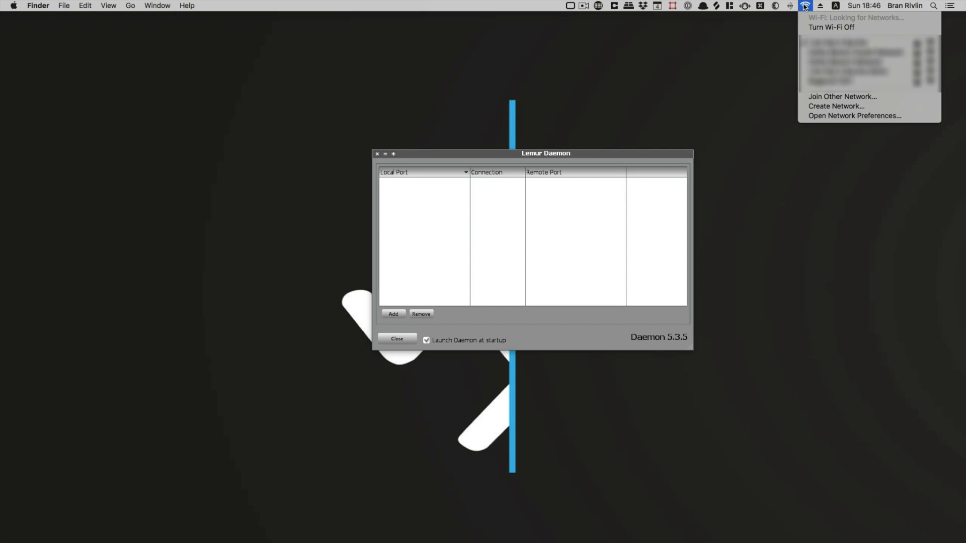
pyautogui.click(817, 111)
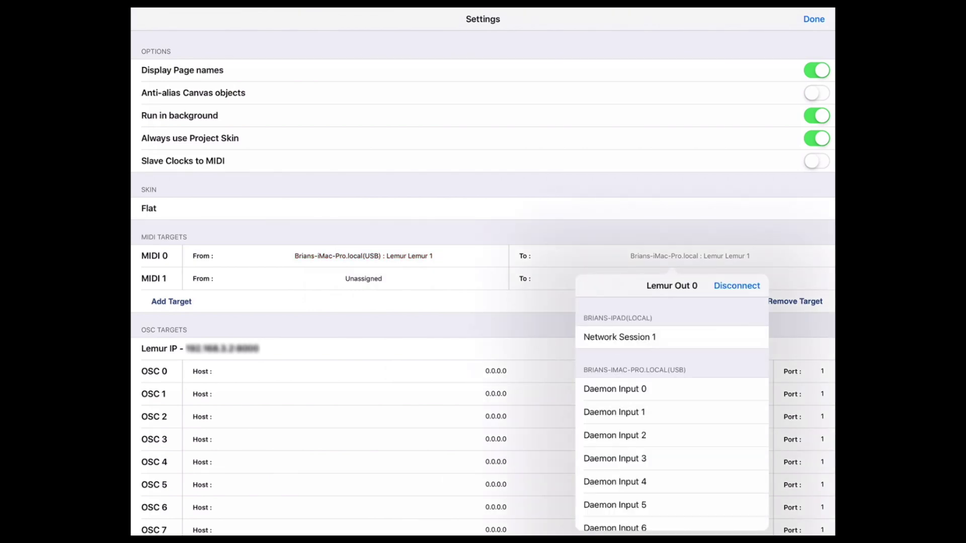
pyautogui.scroll(-5, 672, 407)
pyautogui.scroll(-1, 672, 407)
pyautogui.scroll(-1, 672, 408)
# In Lemur Settings, send MIDI 0 to Lemur 1 and take MIDI 1 input from Lemur 2
pyautogui.click(612, 419)
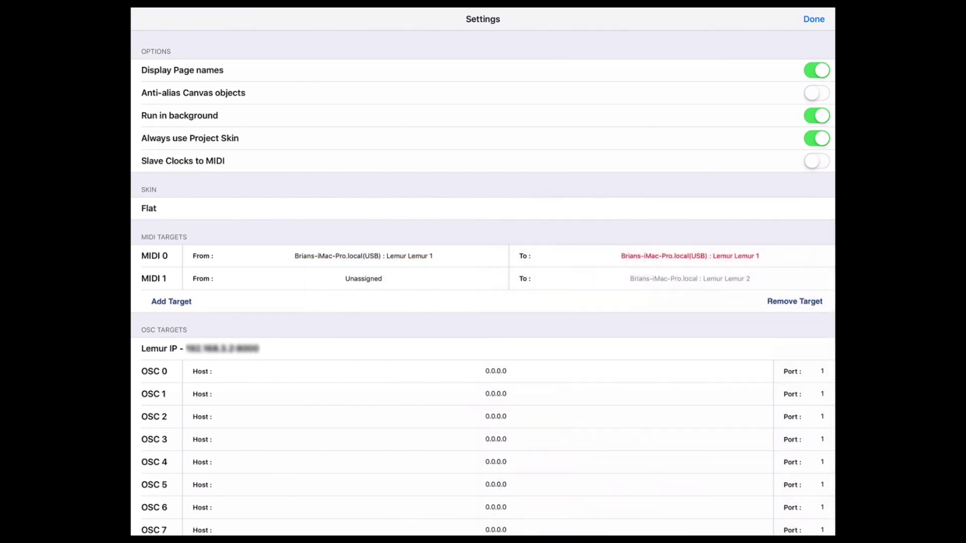
pyautogui.click(362, 279)
pyautogui.scroll(-5, 346, 151)
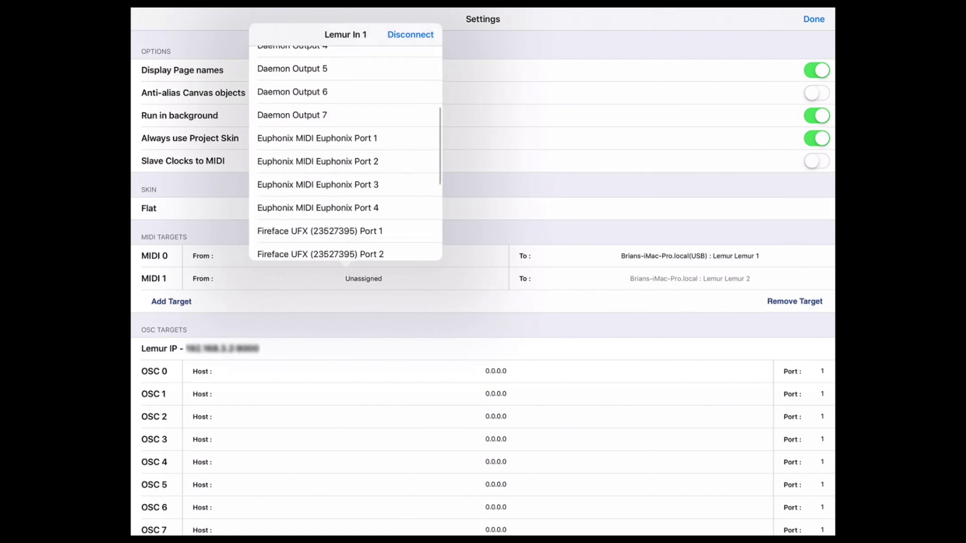
pyautogui.scroll(-2, 345, 152)
pyautogui.scroll(-1, 345, 151)
pyautogui.click(287, 207)
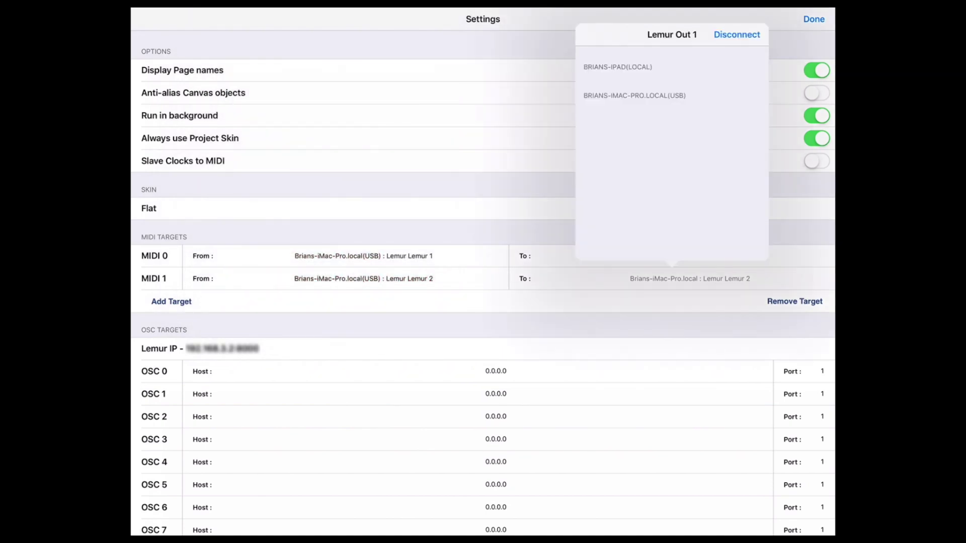
pyautogui.scroll(-5, 672, 166)
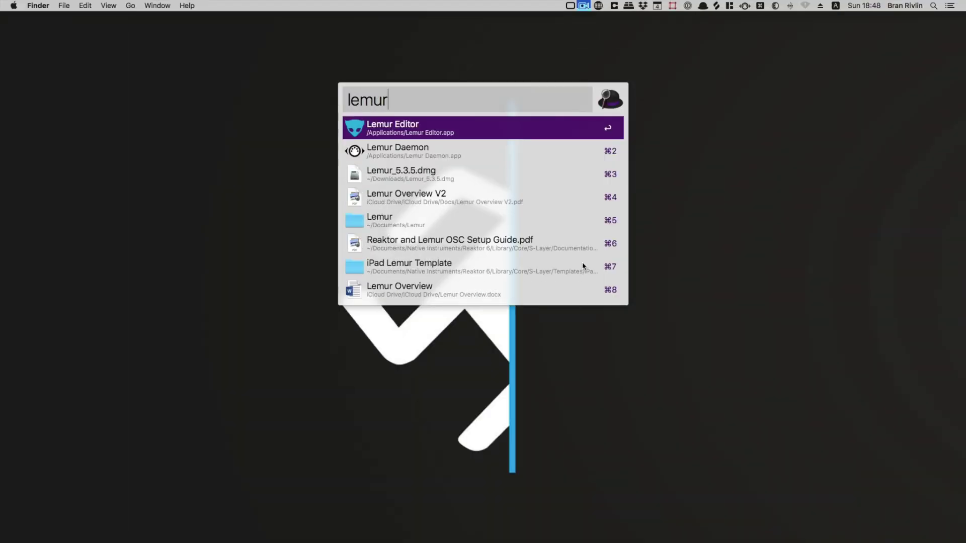
# Open Lemur Editor and connect it to the USB-attached iPad using its IP address
pyautogui.press('Return')
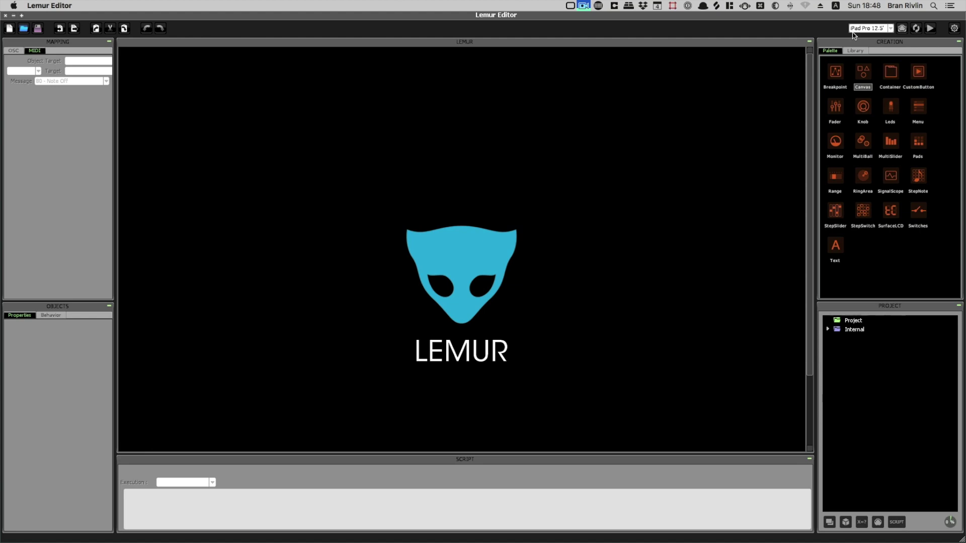
pyautogui.click(931, 29)
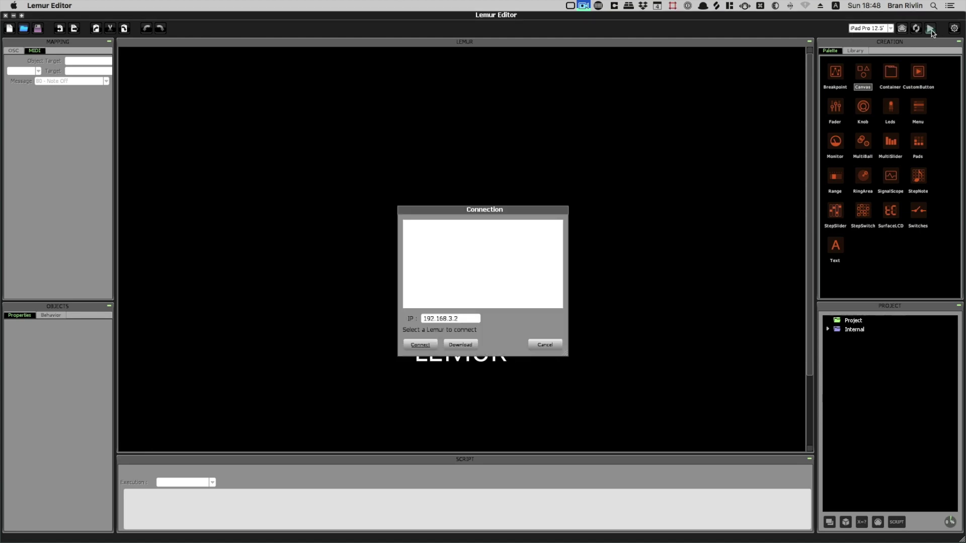
pyautogui.click(424, 230)
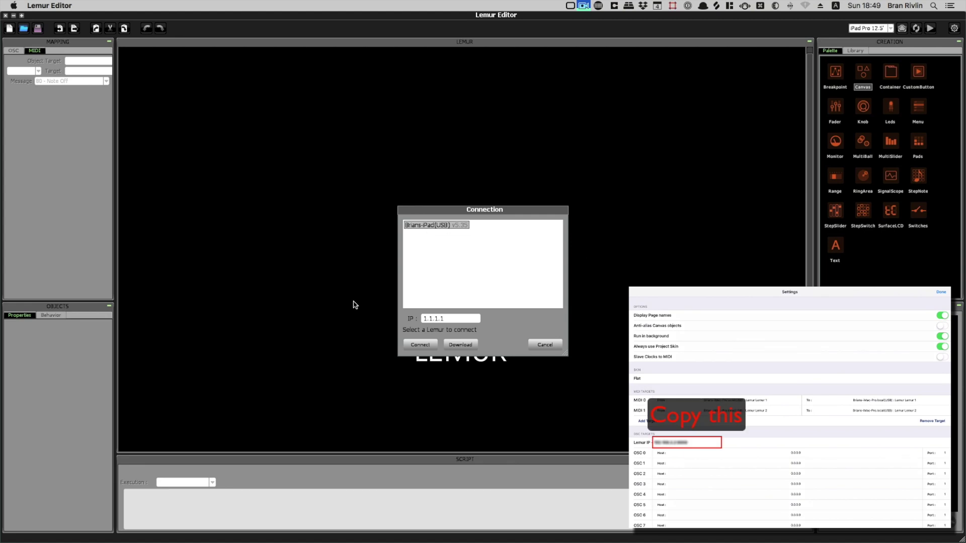
pyautogui.press('Tab')
pyautogui.write('192.168.2.10')
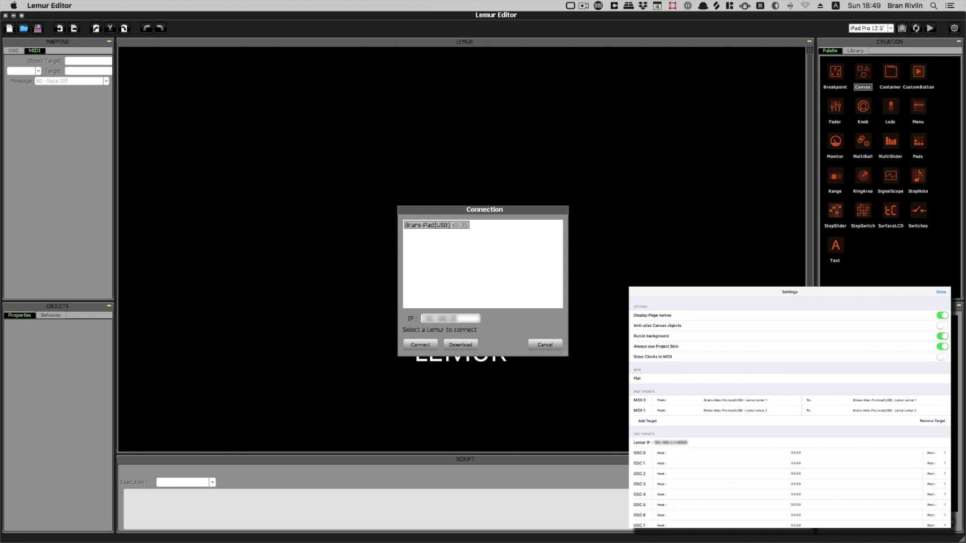
pyautogui.click(418, 344)
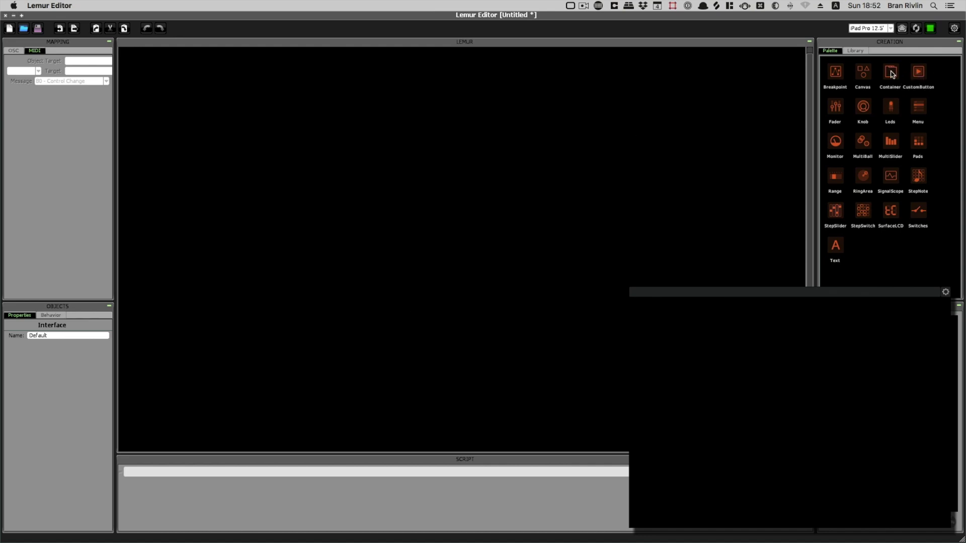
# Add a custom button to the canvas, set its width to 180, and move it into place
pyautogui.moveTo(919, 72); pyautogui.dragTo(309, 152)
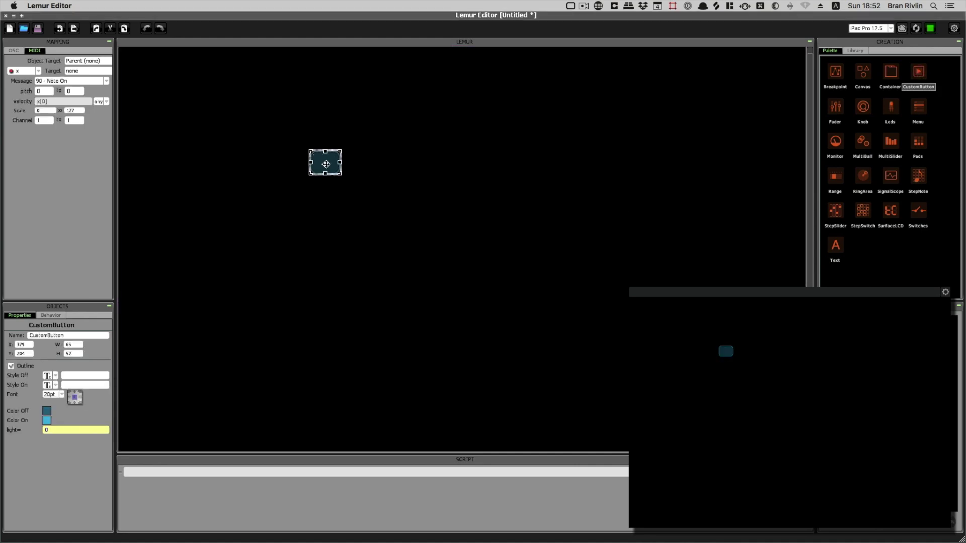
pyautogui.moveTo(325, 162)
pyautogui.mouseDown()
pyautogui.moveTo(464, 195)
pyautogui.moveTo(260, 118)
pyautogui.moveTo(348, 147)
pyautogui.moveTo(335, 151)
pyautogui.moveTo(227, 83)
pyautogui.moveTo(204, 89)
pyautogui.moveTo(155, 73)
pyautogui.moveTo(169, 81)
pyautogui.mouseUp()
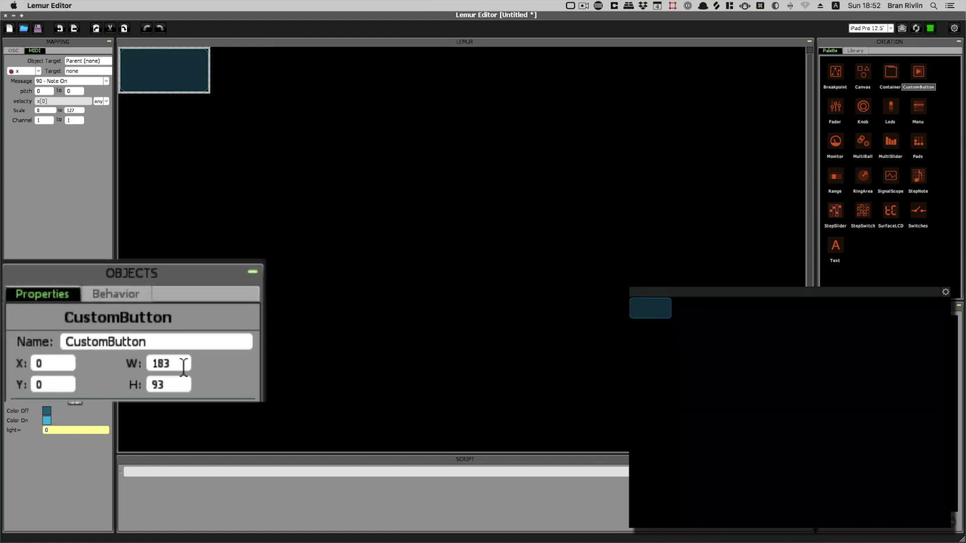
pyautogui.doubleClick(183, 365)
pyautogui.write('180')
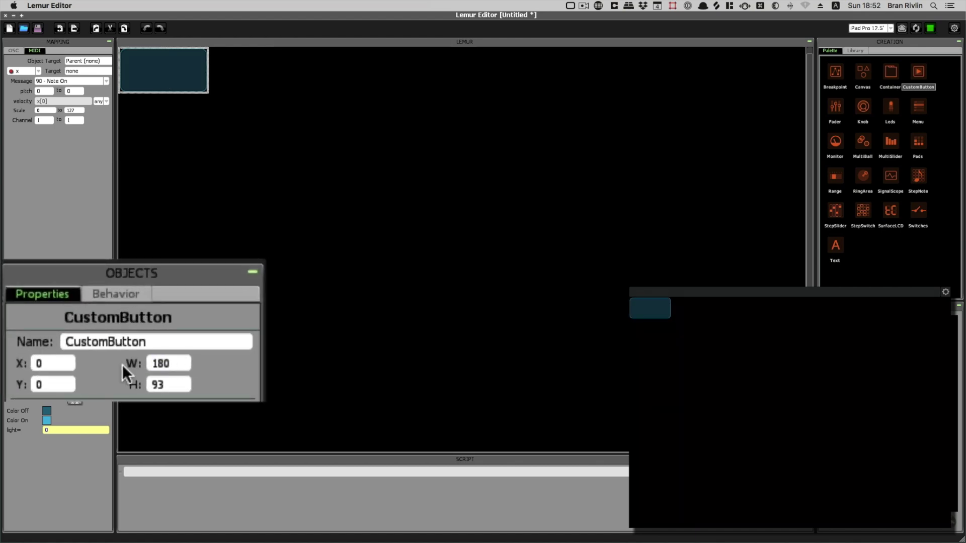
pyautogui.moveTo(172, 84)
pyautogui.mouseDown()
pyautogui.moveTo(230, 119)
pyautogui.moveTo(272, 122)
pyautogui.mouseUp()
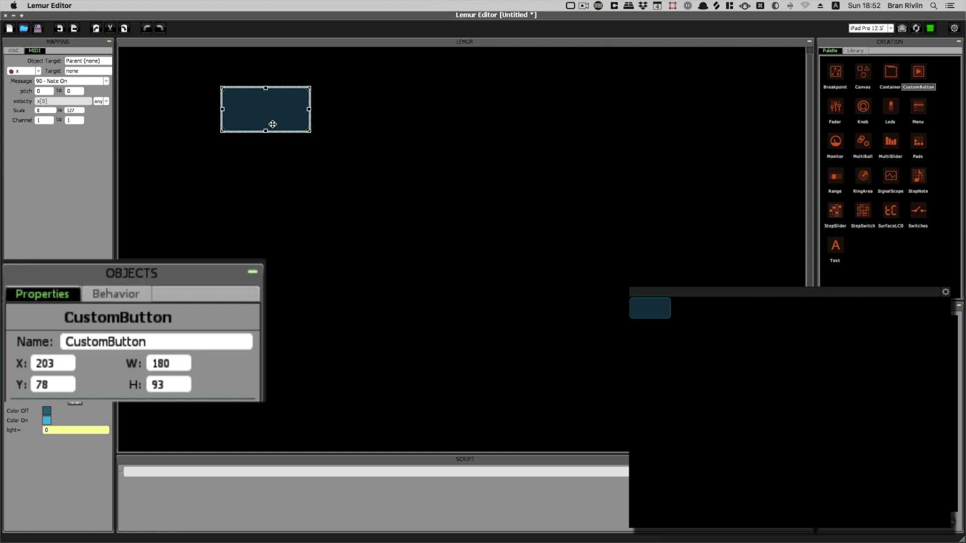
# Set the button's height to 90 and Y to 80, and label both states Quantize
pyautogui.doubleClick(157, 377)
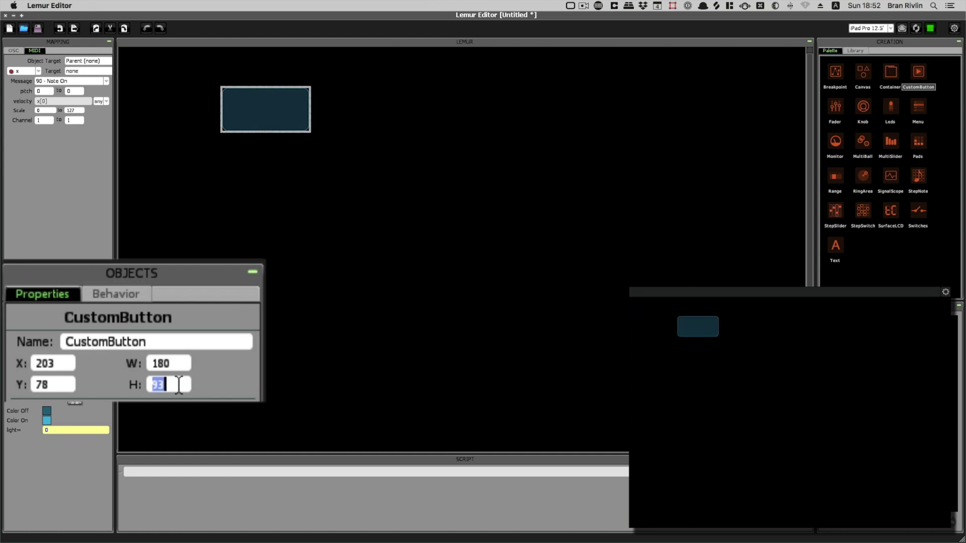
pyautogui.write('90')
pyautogui.press('Return')
pyautogui.write('80')
pyautogui.press('Return')
pyautogui.write('Quantize')
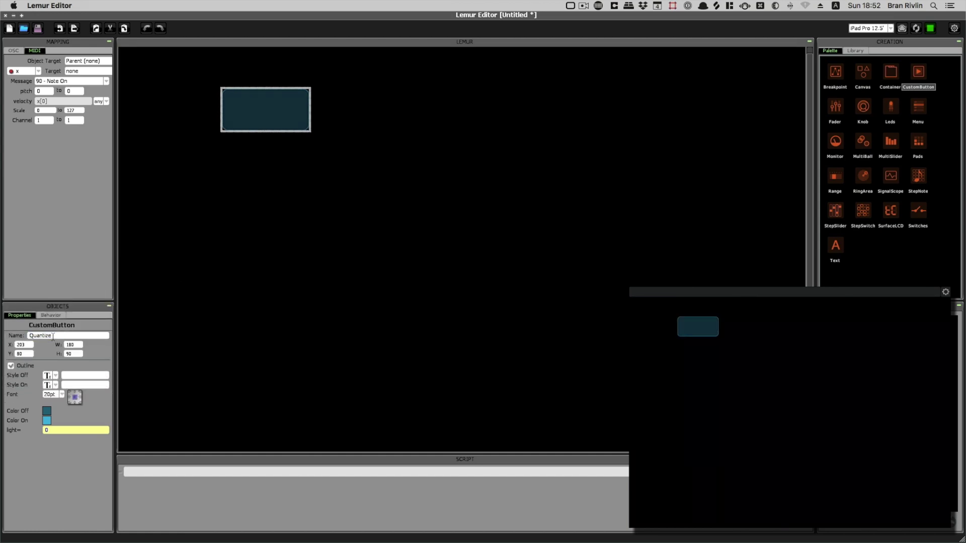
pyautogui.click(68, 375)
pyautogui.write('Quantize')
pyautogui.click(67, 385)
pyautogui.write('Quantize')
# Give the Quantize button a light cyan On colour and a light value of +2
pyautogui.click(46, 421)
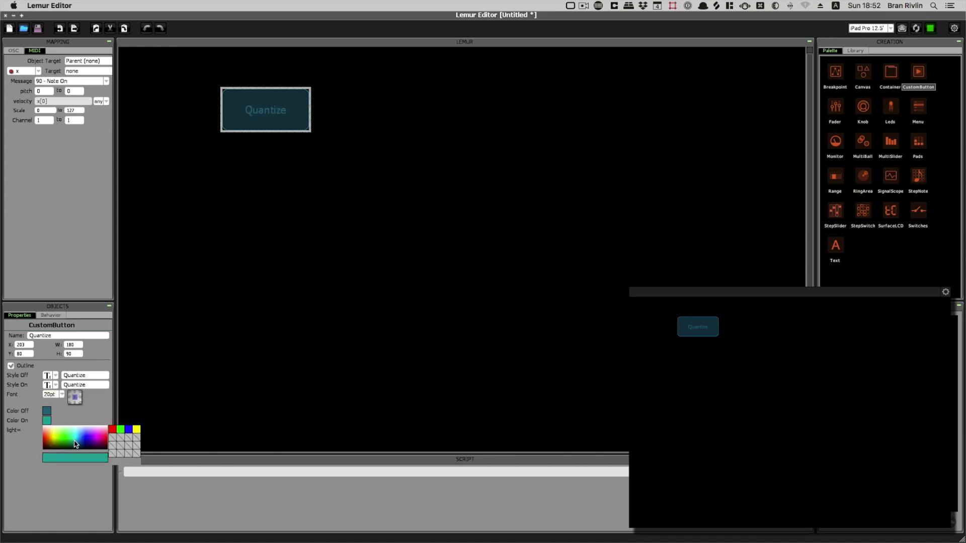
pyautogui.click(85, 445)
pyautogui.click(47, 421)
pyautogui.click(39, 437)
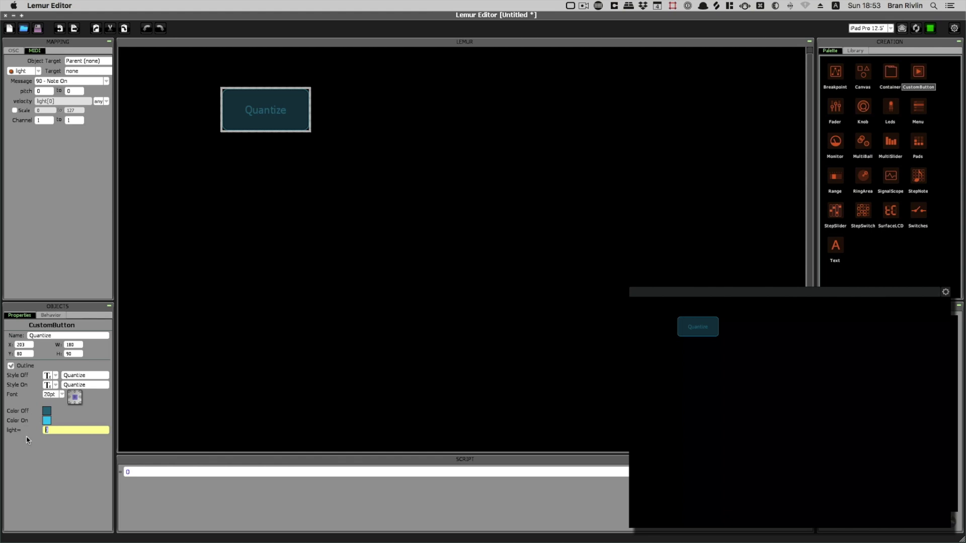
pyautogui.write('2')
pyautogui.press('Return')
pyautogui.write('-2')
pyautogui.write('+2')
pyautogui.press('Return')
# Make the button a Pad that sends Control Change messages to Midi 0
pyautogui.click(52, 316)
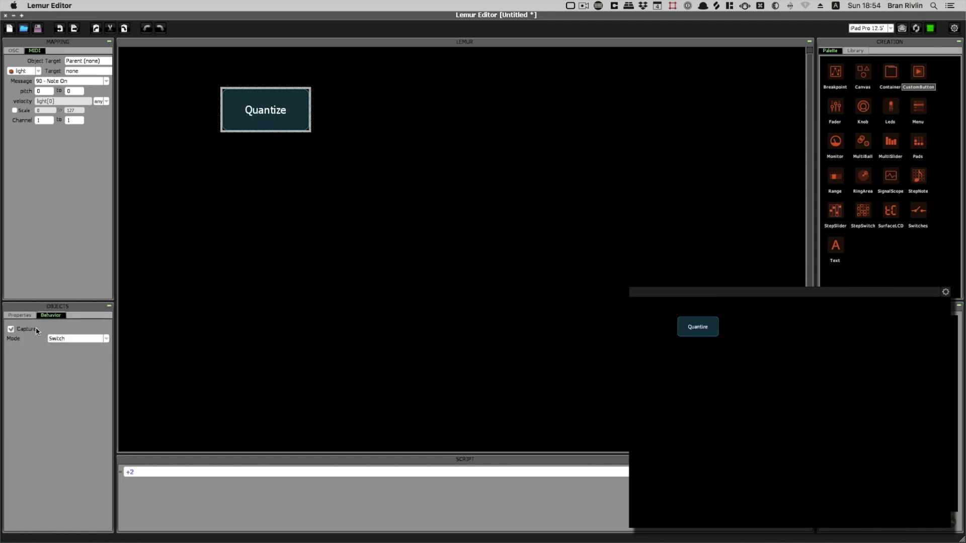
pyautogui.click(65, 343)
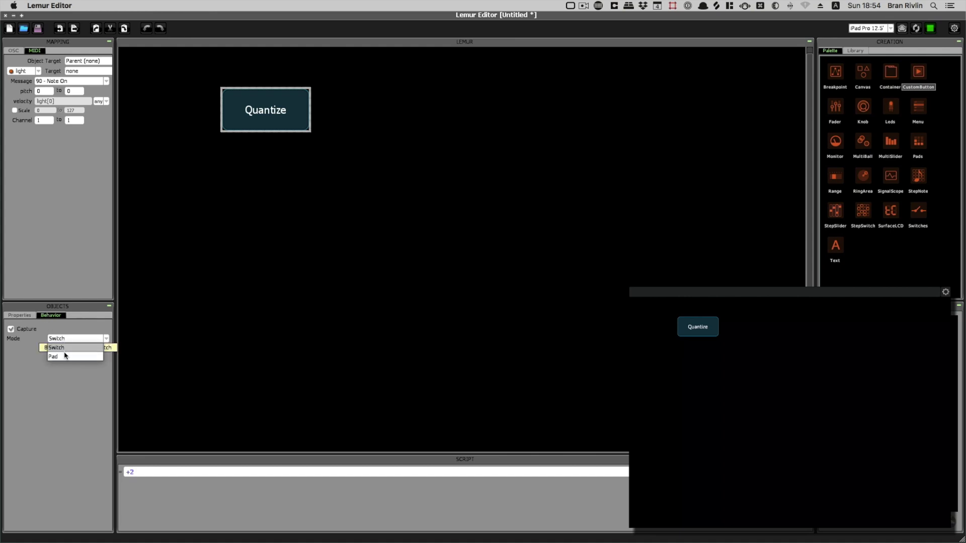
pyautogui.click(65, 355)
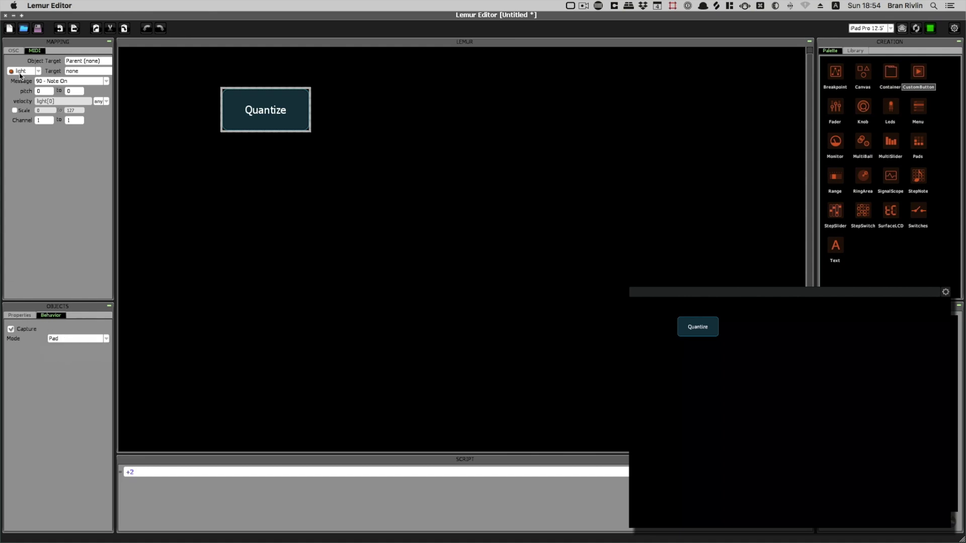
pyautogui.click(69, 61)
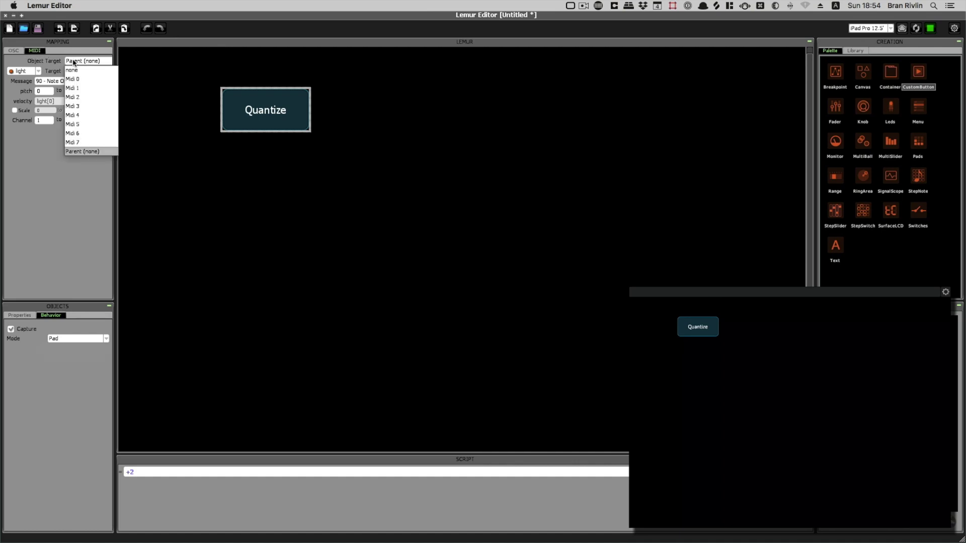
pyautogui.click(81, 73)
pyautogui.click(76, 83)
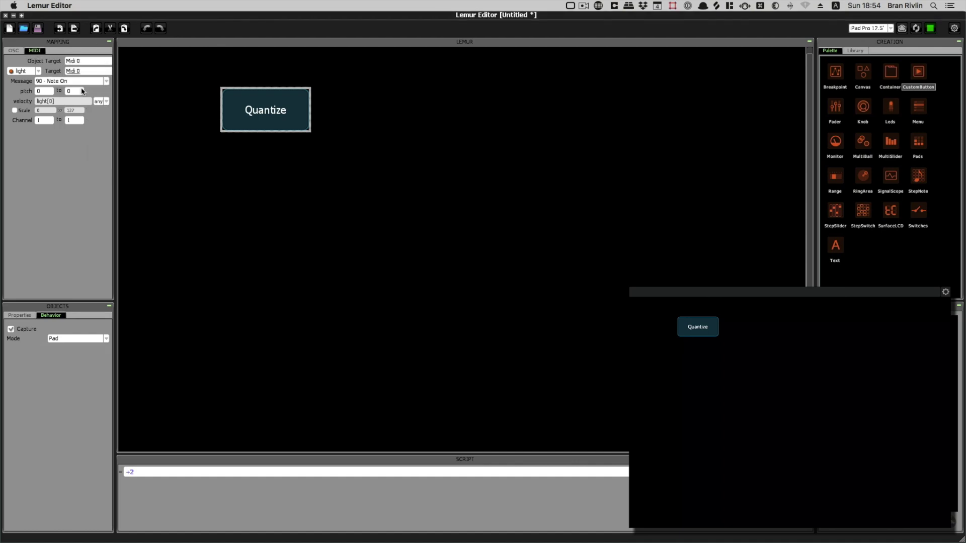
pyautogui.click(57, 82)
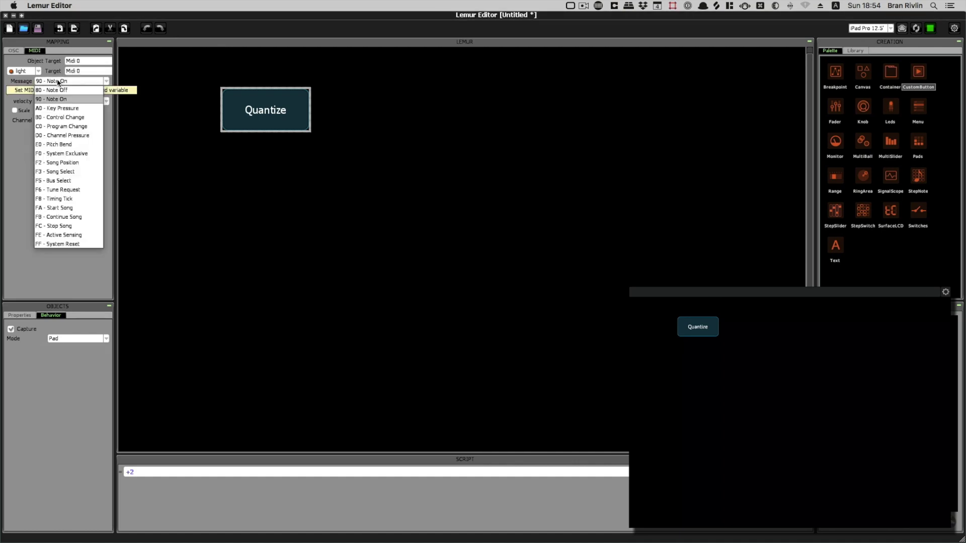
pyautogui.click(63, 117)
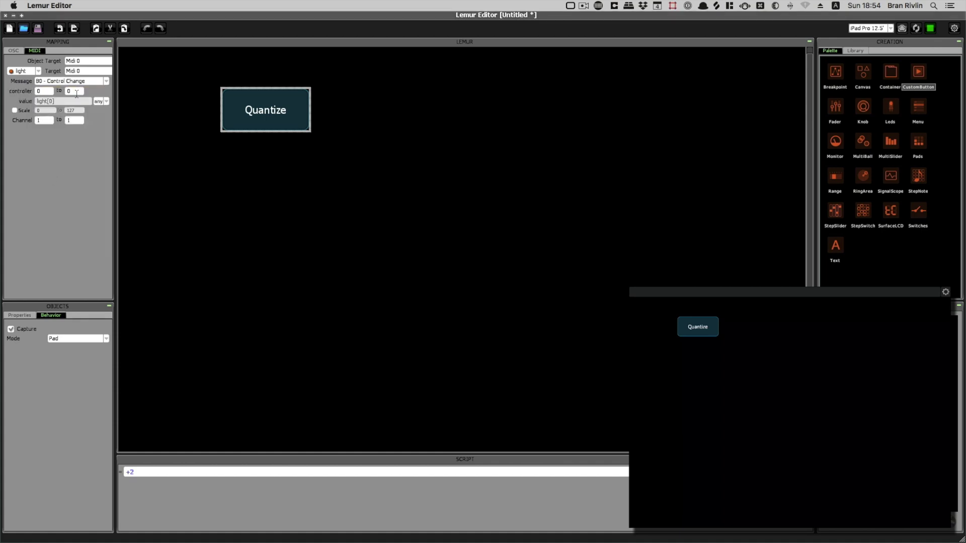
pyautogui.click(224, 176)
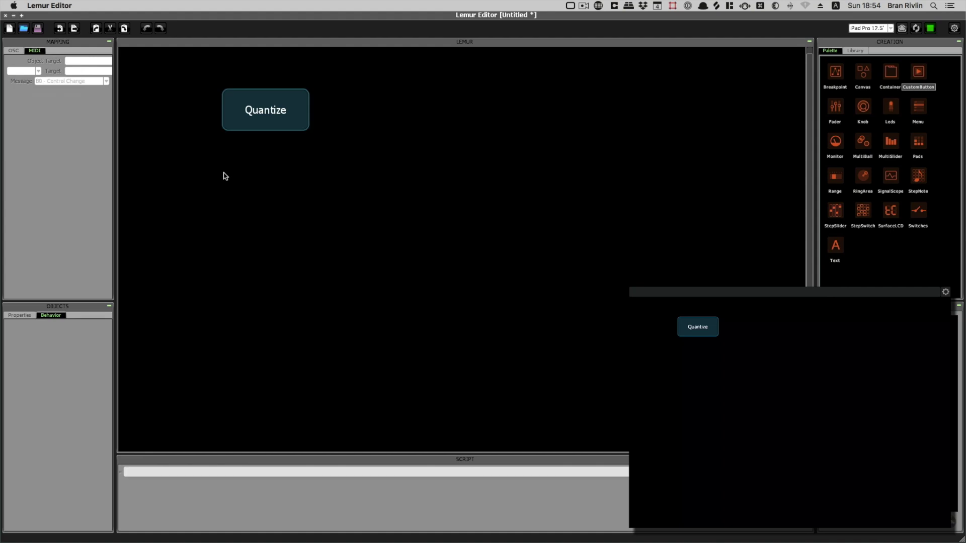
# Select the Quantize button and copy it
pyautogui.click(230, 110)
pyautogui.moveTo(203, 182)
pyautogui.mouseDown()
pyautogui.moveTo(328, 75)
pyautogui.moveTo(327, 92)
pyautogui.mouseUp()
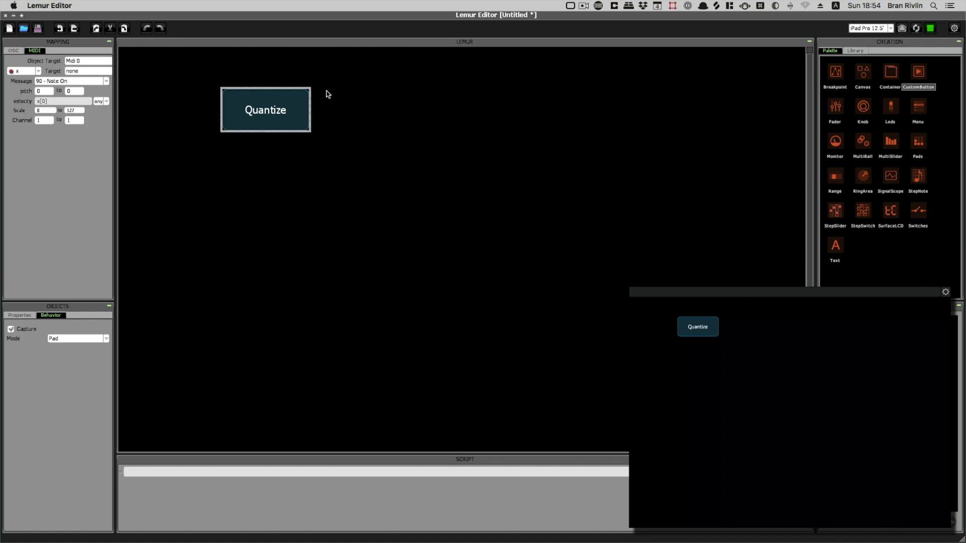
pyautogui.rightClick(247, 103)
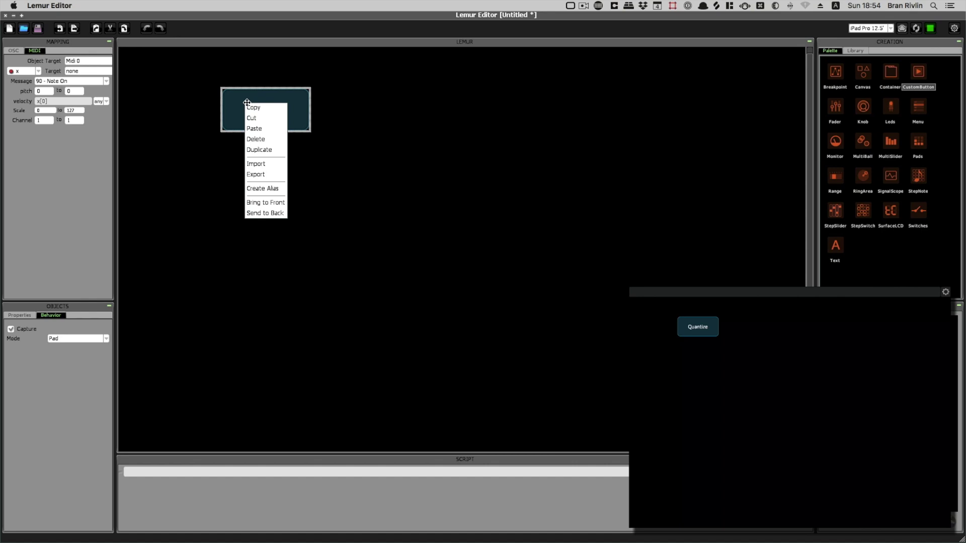
pyautogui.click(257, 109)
# Paste the copy onto the canvas and place it beside the original at X 383, Y 80
pyautogui.click(380, 111)
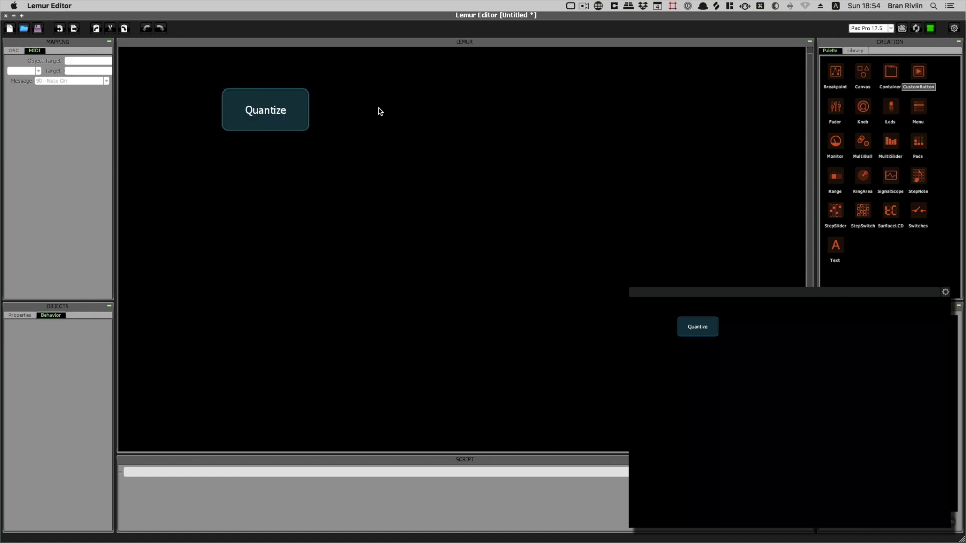
pyautogui.rightClick(379, 112)
pyautogui.click(388, 135)
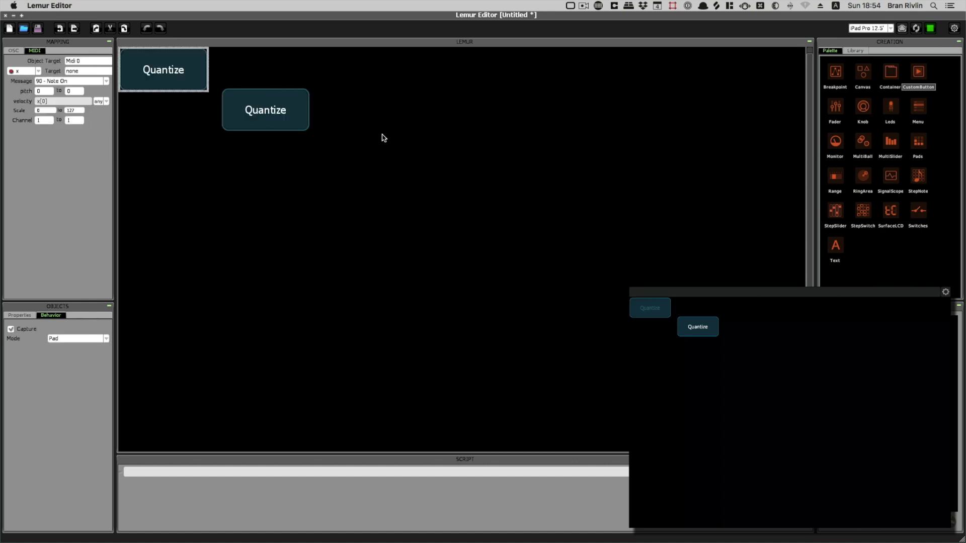
pyautogui.moveTo(156, 81)
pyautogui.mouseDown()
pyautogui.moveTo(274, 72)
pyautogui.moveTo(364, 112)
pyautogui.mouseUp()
pyautogui.click(20, 315)
# Set both the Off and On colours of the copied button to red
pyautogui.click(45, 410)
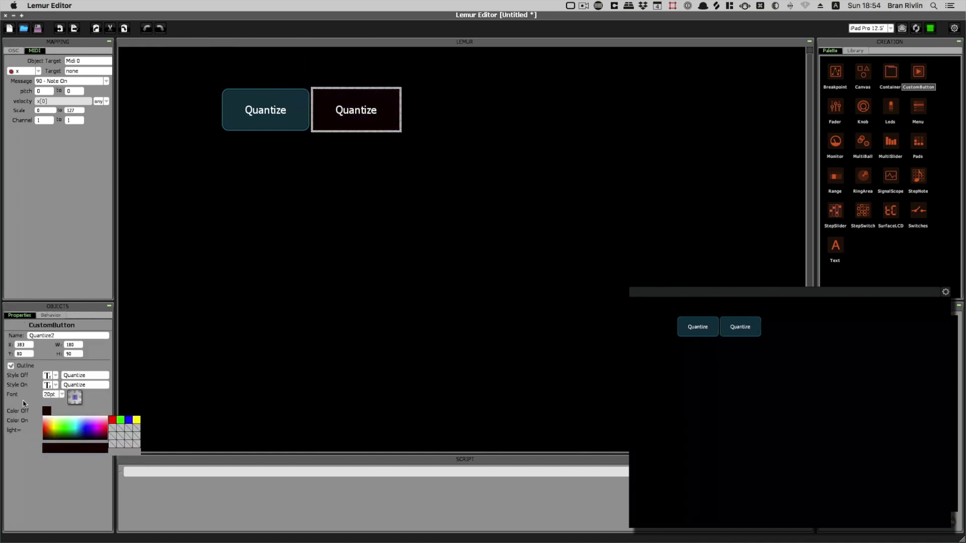
pyautogui.click(112, 430)
pyautogui.click(46, 421)
pyautogui.click(46, 443)
# Rename the copy Group Track and label both its states Group Track
pyautogui.click(68, 336)
pyautogui.write('GroupTrack')
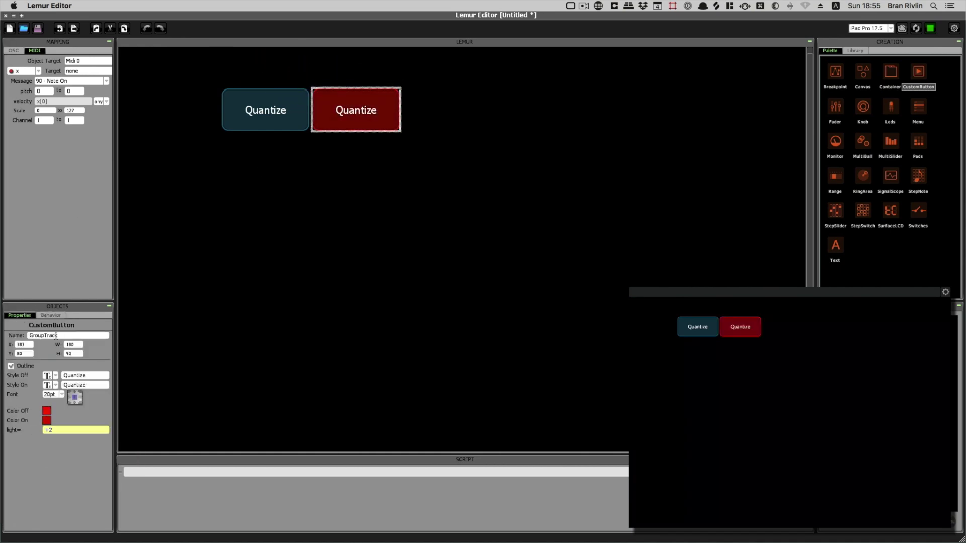
pyautogui.click(83, 375)
pyautogui.write('Group Track')
pyautogui.press('Return')
pyautogui.doubleClick(83, 385)
pyautogui.write('Group Track')
pyautogui.press('Return')
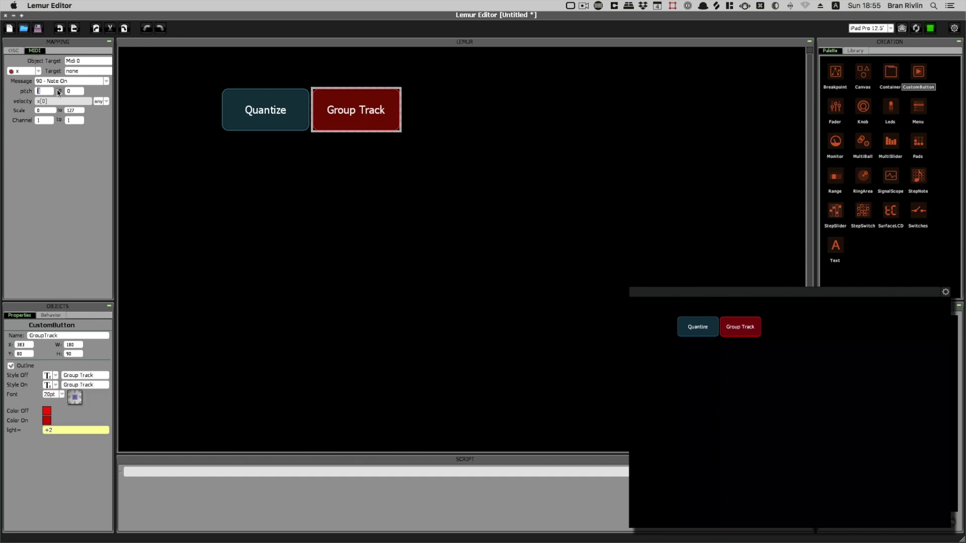
pyautogui.write('11')
pyautogui.press('BackSpace')
# Change Group Track's MIDI channel to 2, then set it back to 1
pyautogui.click(251, 111)
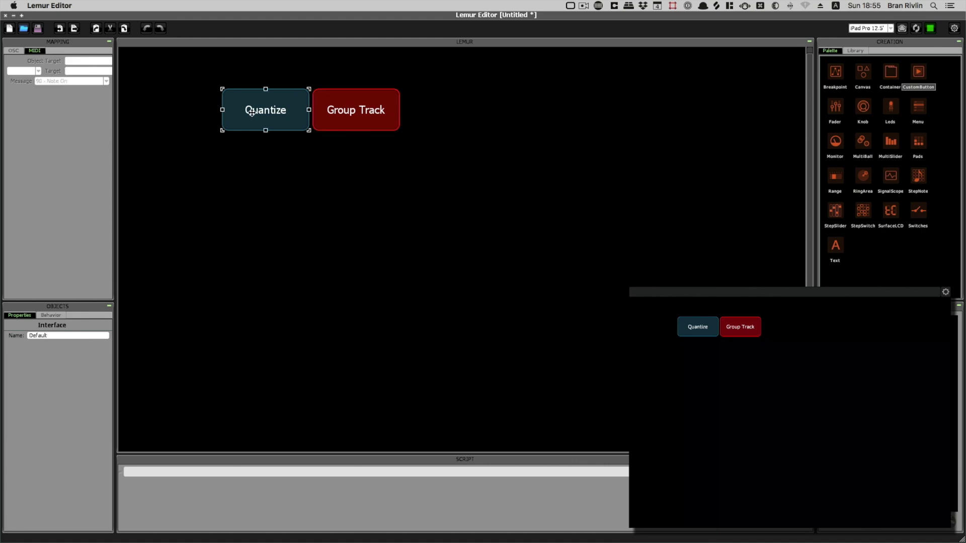
pyautogui.click(338, 111)
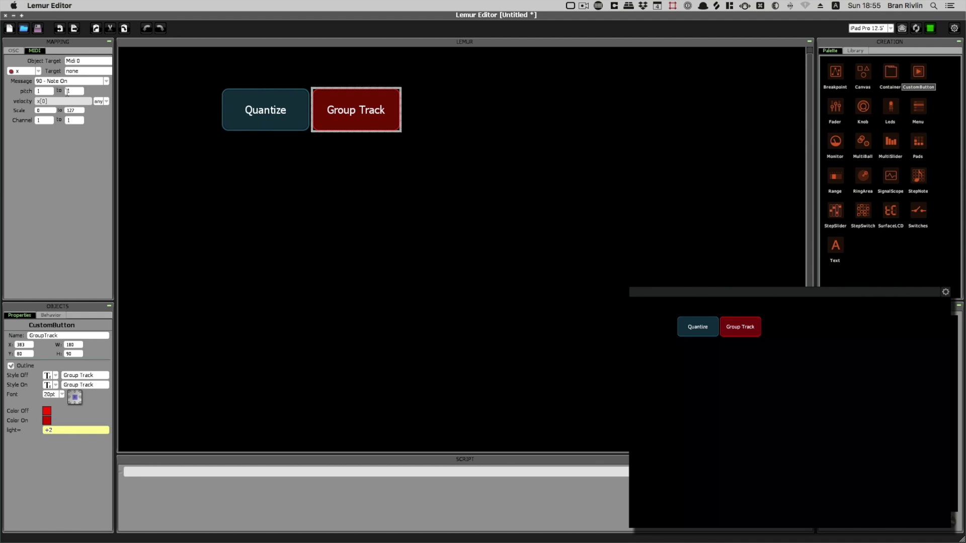
pyautogui.click(300, 178)
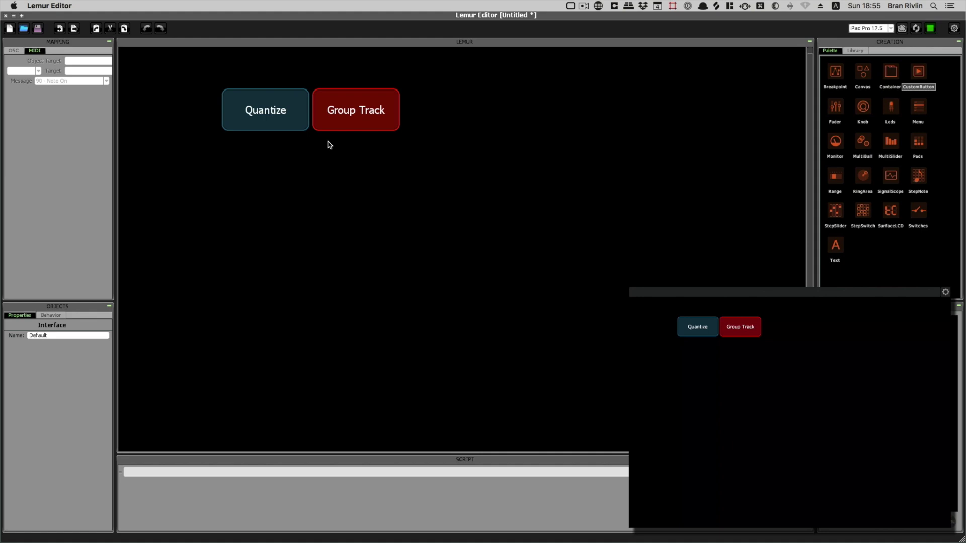
pyautogui.click(346, 119)
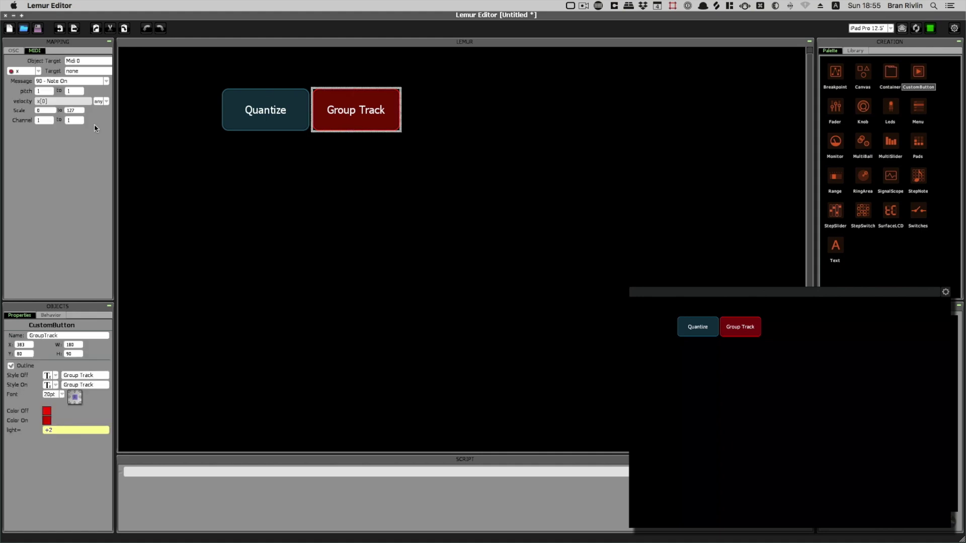
pyautogui.doubleClick(44, 120)
pyautogui.write('2')
pyautogui.press('Tab')
pyautogui.write('2')
pyautogui.doubleClick(39, 120)
pyautogui.write('1')
pyautogui.press('Tab')
pyautogui.write('1')
# Add a Container to the canvas and position it right of the two buttons
pyautogui.moveTo(220, 178); pyautogui.dragTo(400, 91)
pyautogui.click(288, 210)
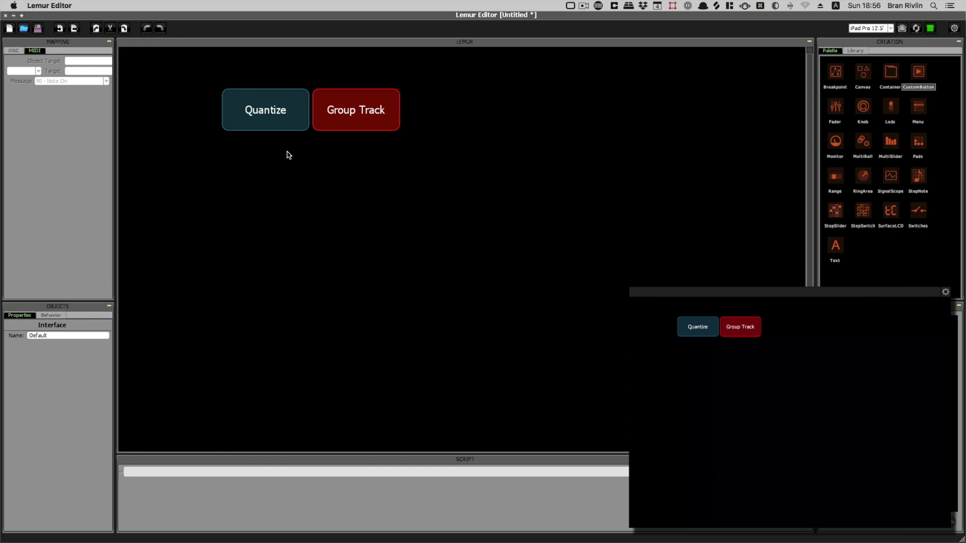
pyautogui.moveTo(890, 73); pyautogui.dragTo(513, 96)
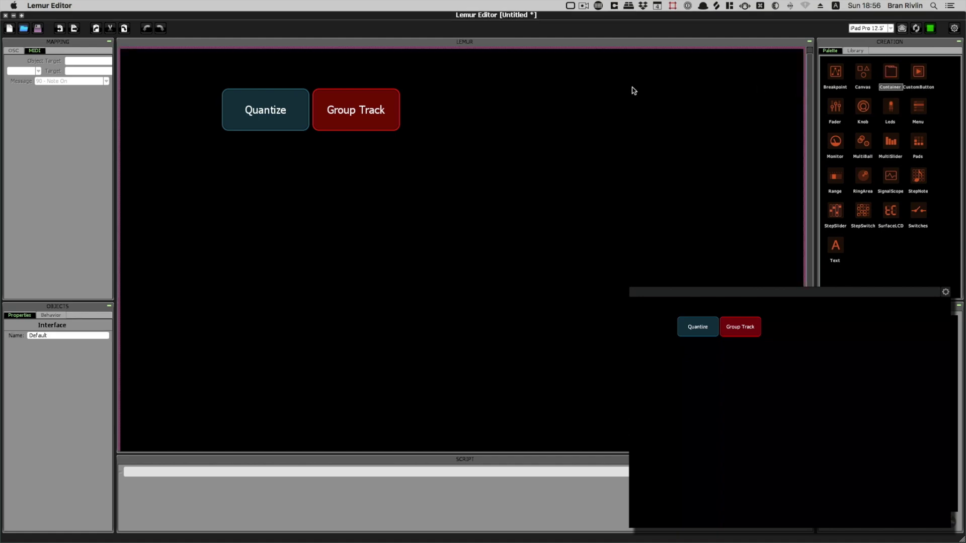
pyautogui.moveTo(613, 198)
pyautogui.mouseDown()
pyautogui.moveTo(580, 177)
pyautogui.moveTo(756, 341)
pyautogui.moveTo(804, 340)
pyautogui.mouseUp()
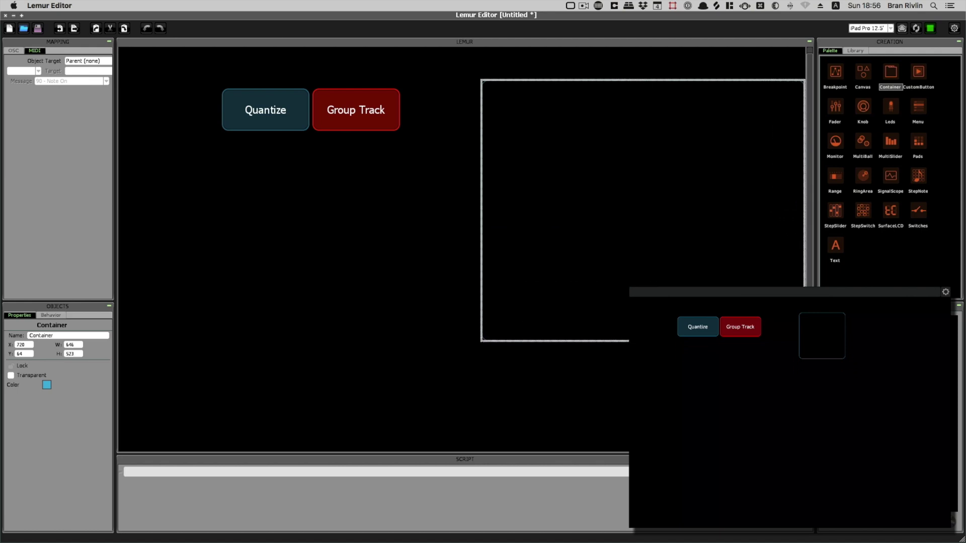
pyautogui.moveTo(619, 80); pyautogui.dragTo(597, 79)
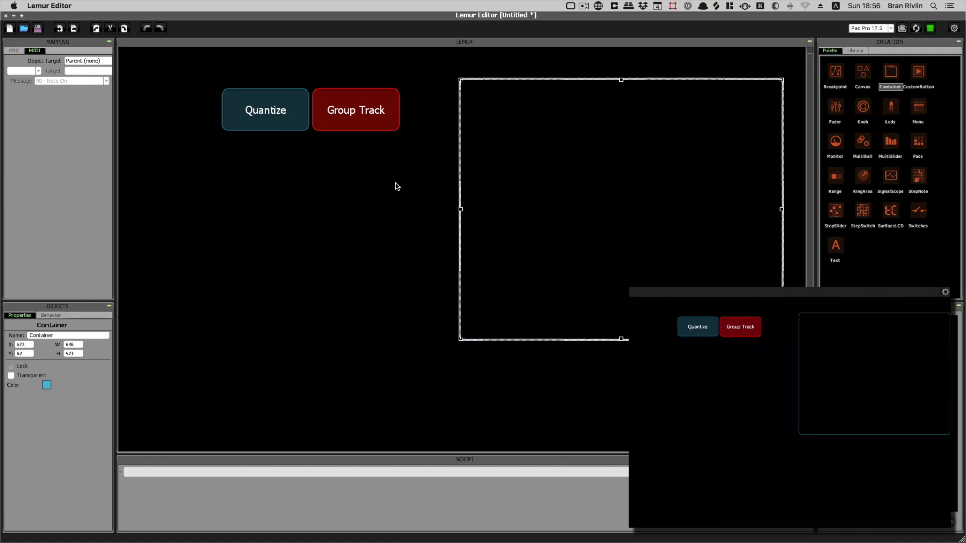
# Rename the container Focus
pyautogui.doubleClick(59, 337)
pyautogui.write('Focus')
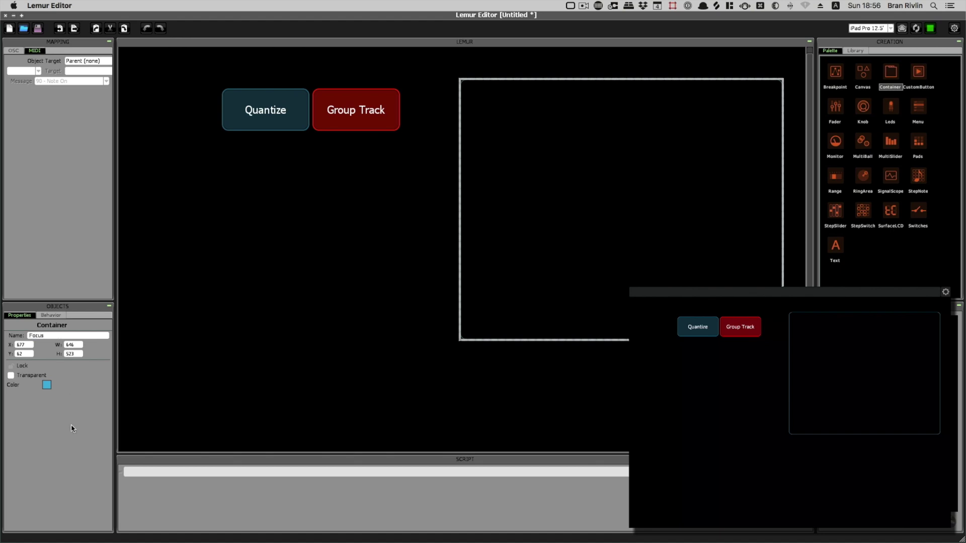
pyautogui.rightClick(512, 80)
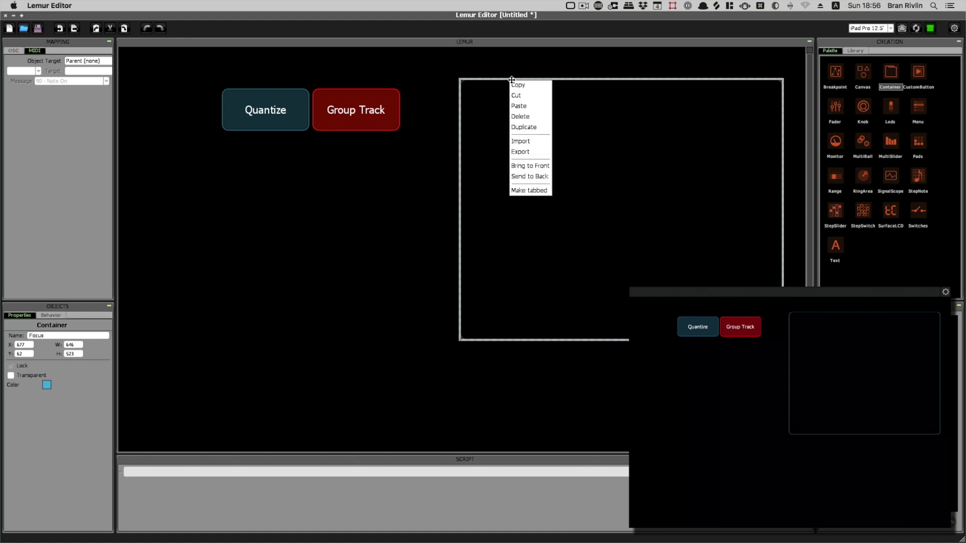
# Make the Focus container tabbed and add a second tab with the default name Tab
pyautogui.click(516, 191)
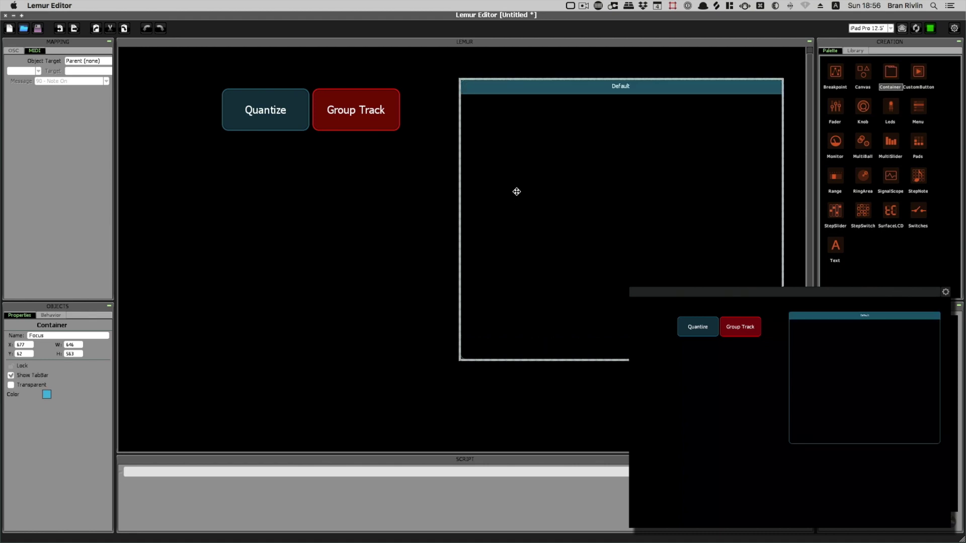
pyautogui.click(520, 84)
pyautogui.rightClick(517, 85)
pyautogui.click(528, 197)
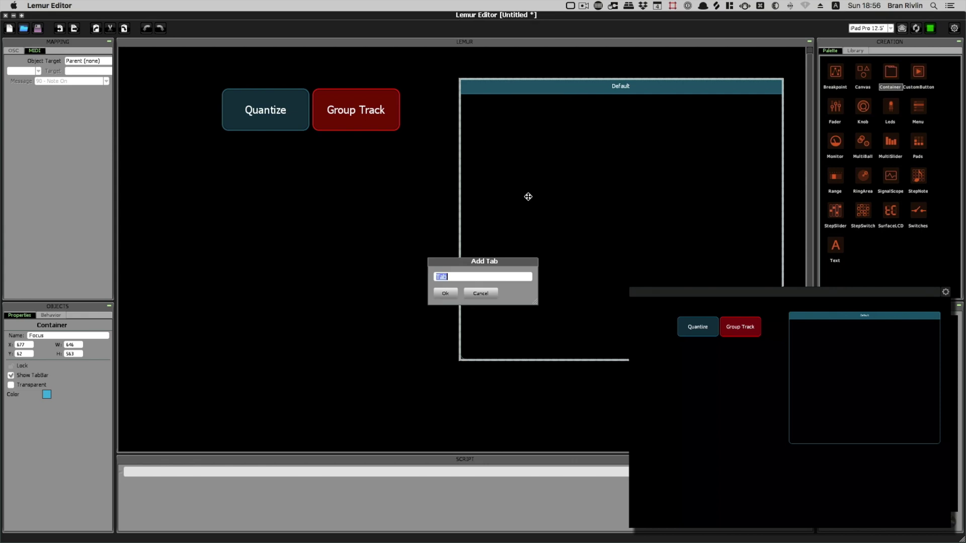
pyautogui.click(446, 293)
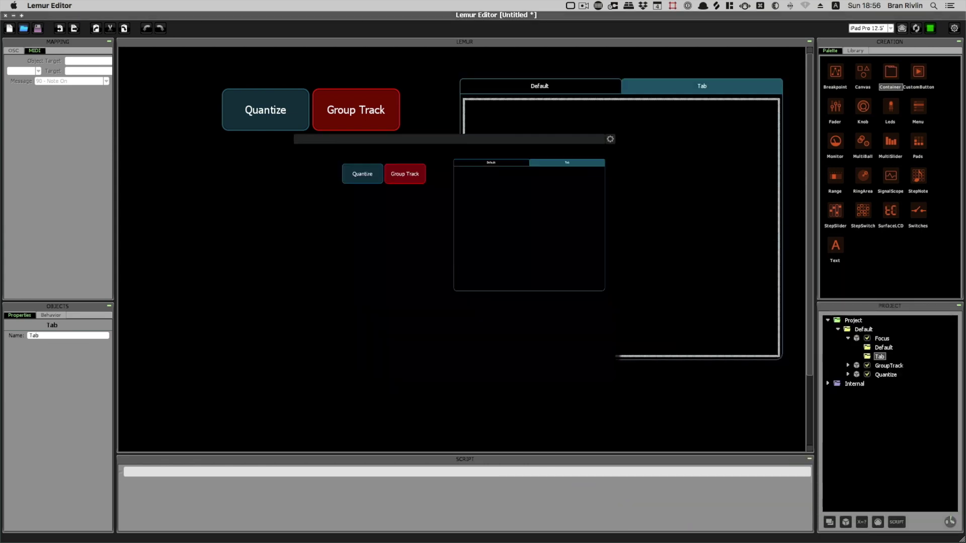
pyautogui.click(533, 77)
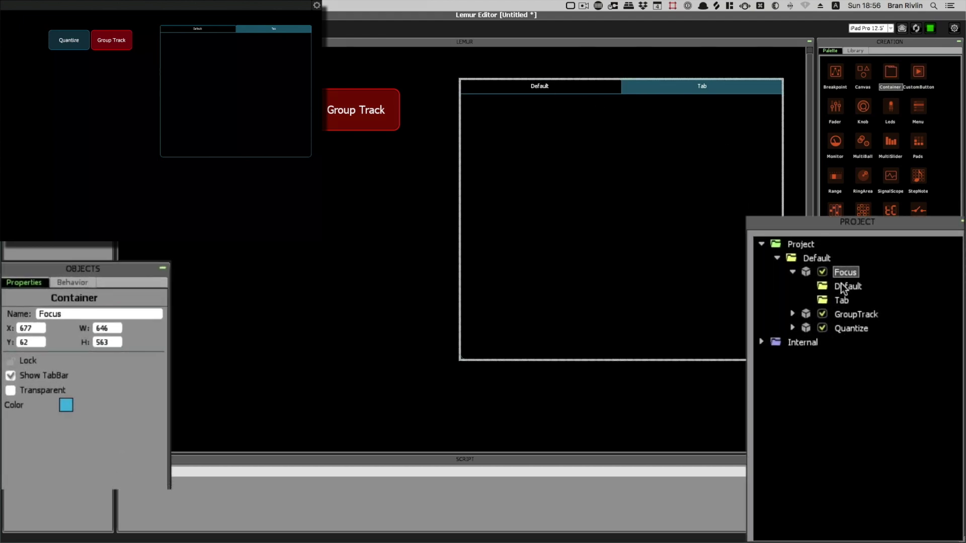
# Rename the Focus container's Default tab to Midi
pyautogui.click(842, 286)
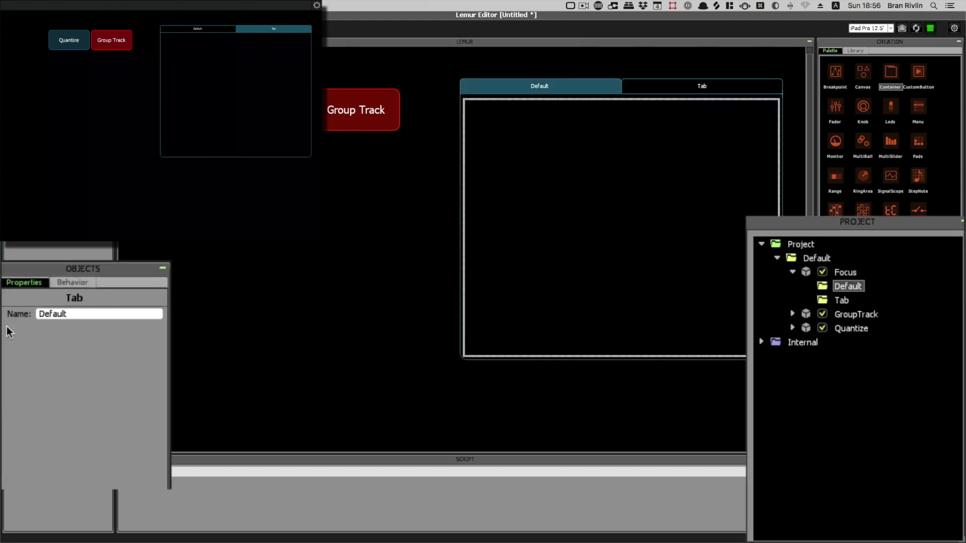
pyautogui.moveTo(94, 312); pyautogui.dragTo(4, 312)
pyautogui.write('idi')
pyautogui.press('Return')
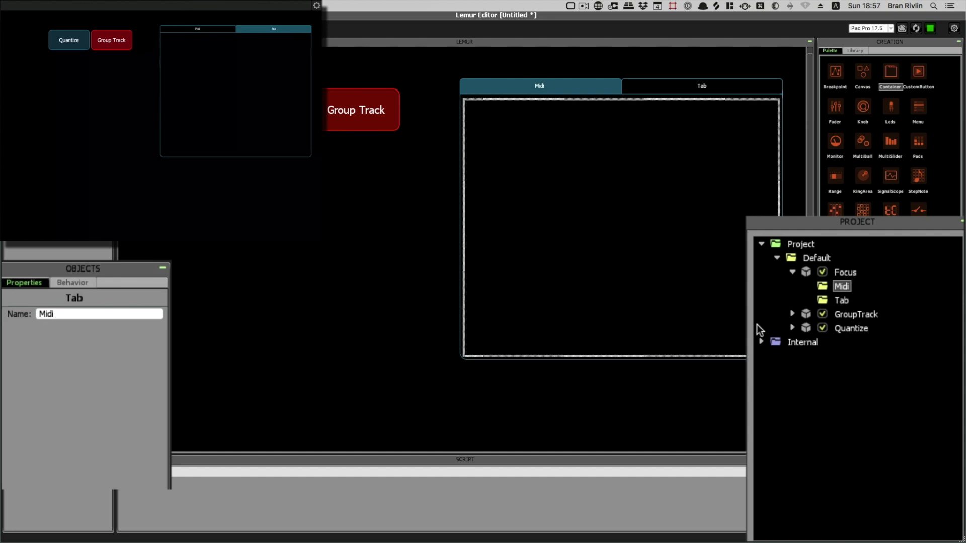
# Rename the second tab, currently Tab, to Audio
pyautogui.click(842, 301)
pyautogui.doubleClick(34, 336)
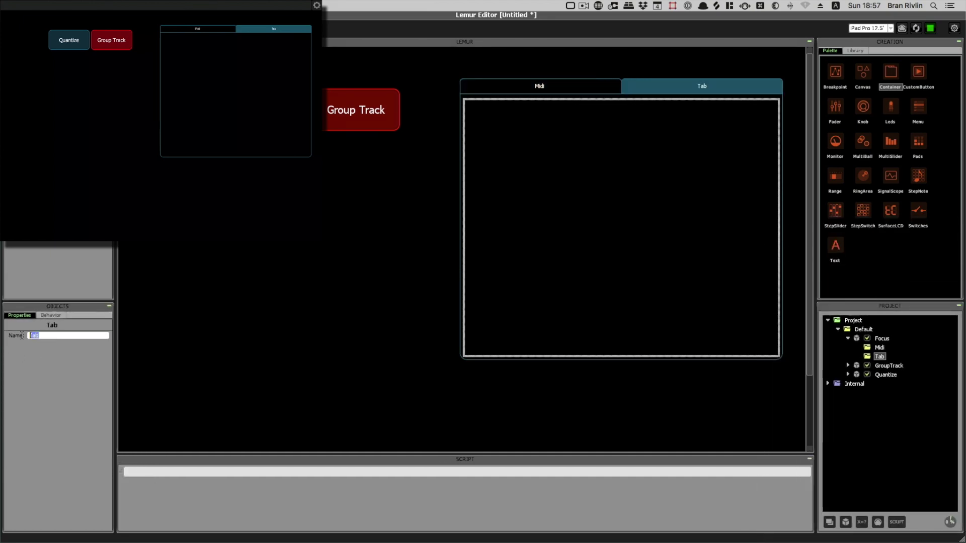
pyautogui.write('Audio')
pyautogui.press('Return')
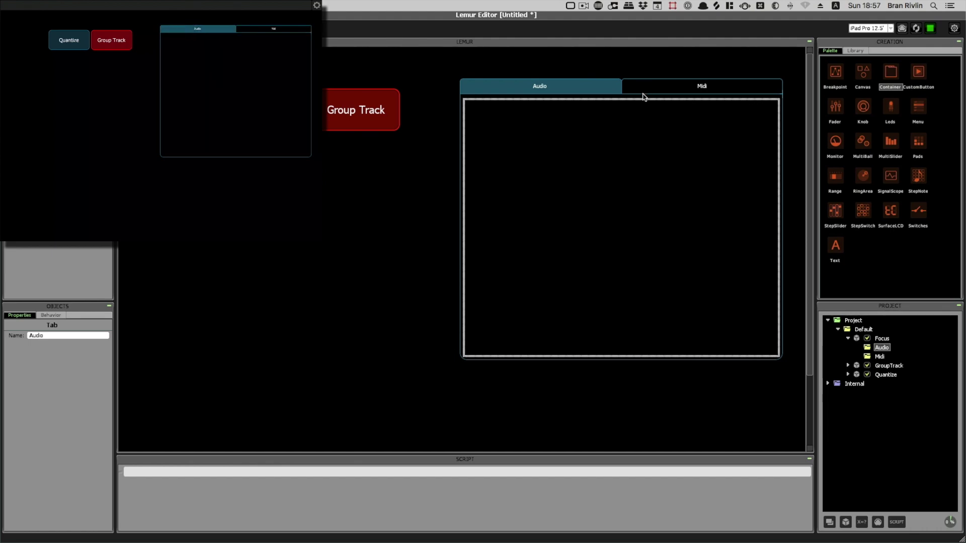
# Switch back and forth between the Audio and Midi tabs in the Project tree
pyautogui.click(880, 356)
pyautogui.click(880, 355)
pyautogui.click(882, 349)
pyautogui.click(881, 349)
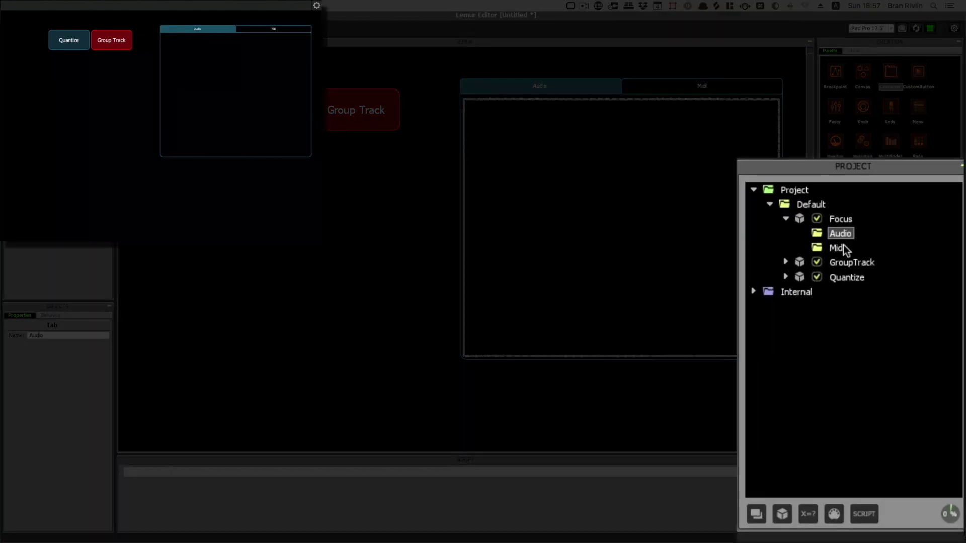
pyautogui.click(880, 355)
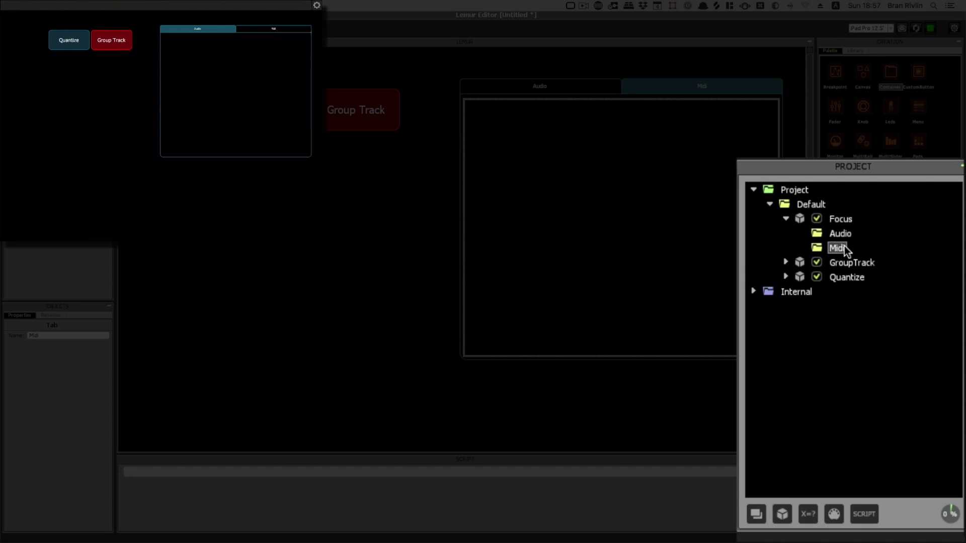
# Return to the Audio tab and drop a CustomButton into it
pyautogui.click(844, 247)
pyautogui.click(846, 248)
pyautogui.click(842, 233)
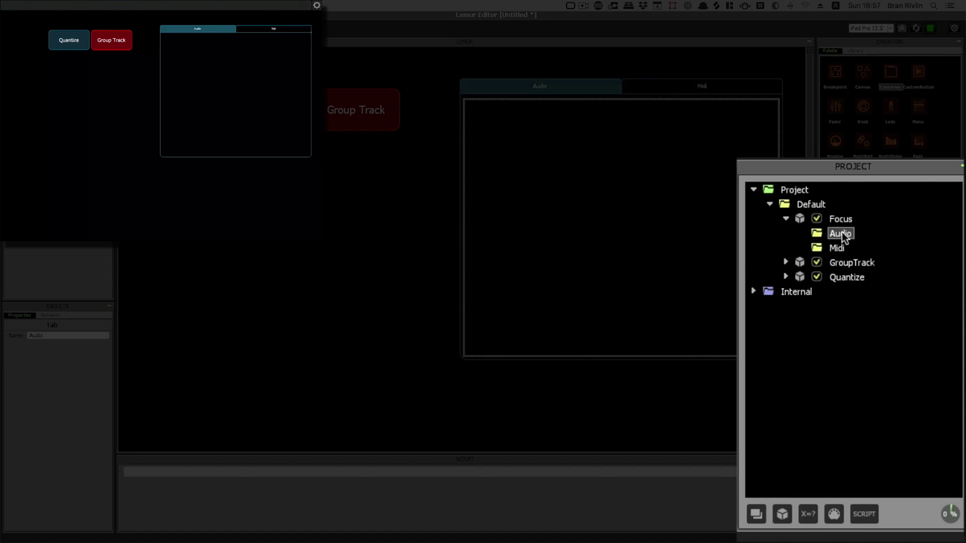
pyautogui.click(882, 348)
pyautogui.click(881, 348)
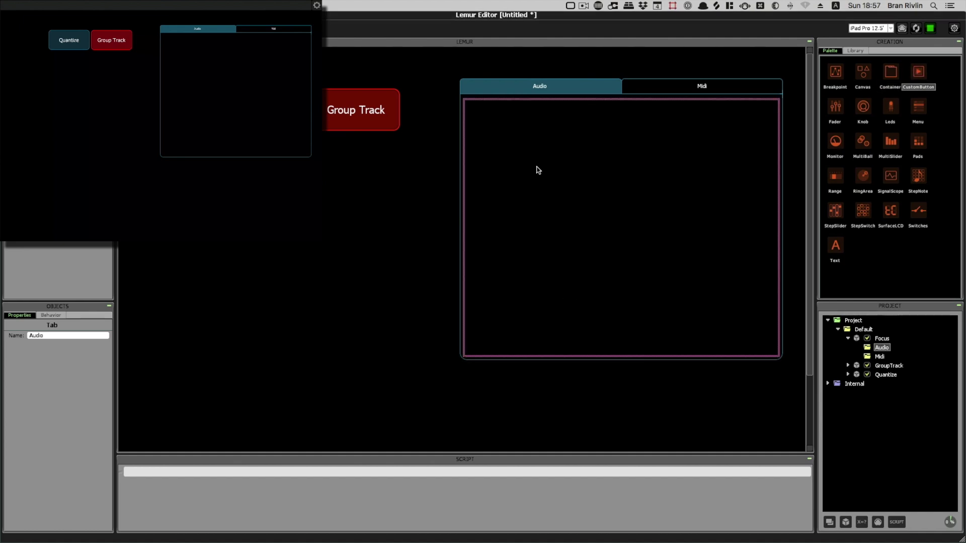
pyautogui.moveTo(919, 73); pyautogui.dragTo(538, 170)
pyautogui.click(880, 365)
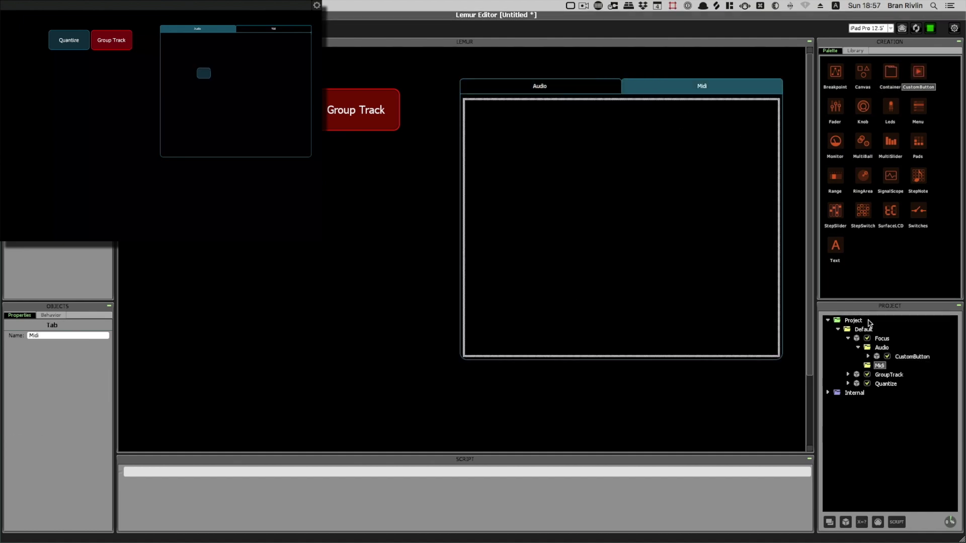
# Paste a copy of the button into the Midi tab and move it up-left
pyautogui.hotkey('ctrl', 'v')
pyautogui.moveTo(537, 245); pyautogui.dragTo(511, 140)
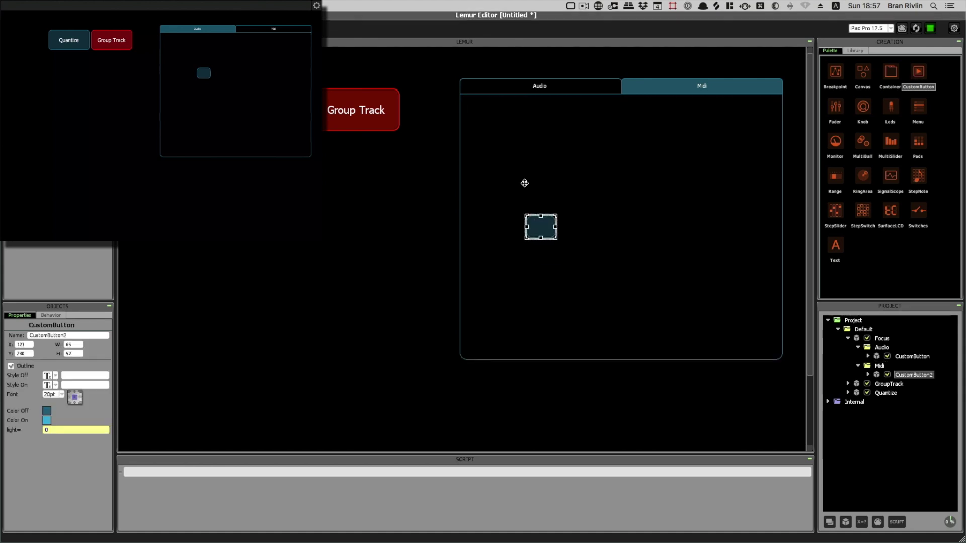
pyautogui.click(882, 349)
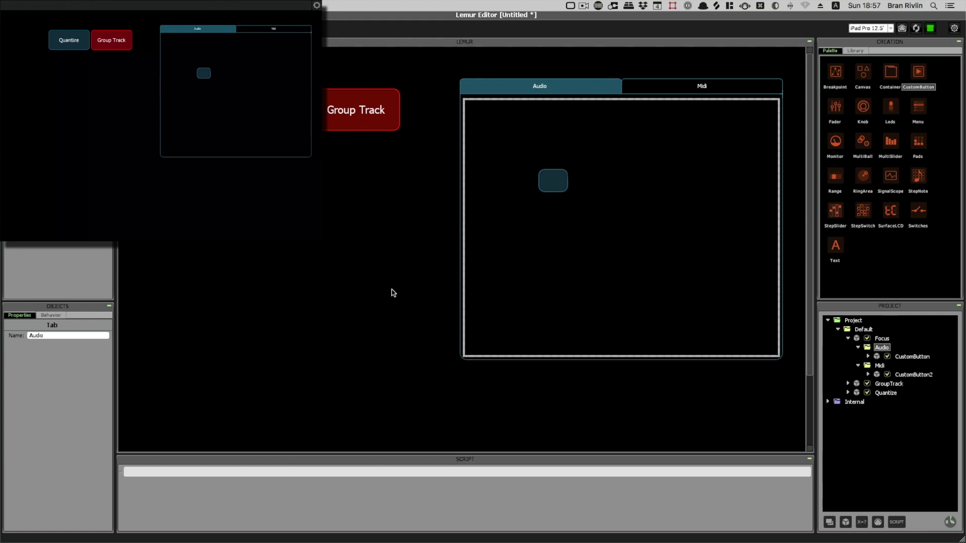
# Make the Focus container transparent, then clear the selection
pyautogui.click(412, 279)
pyautogui.click(578, 81)
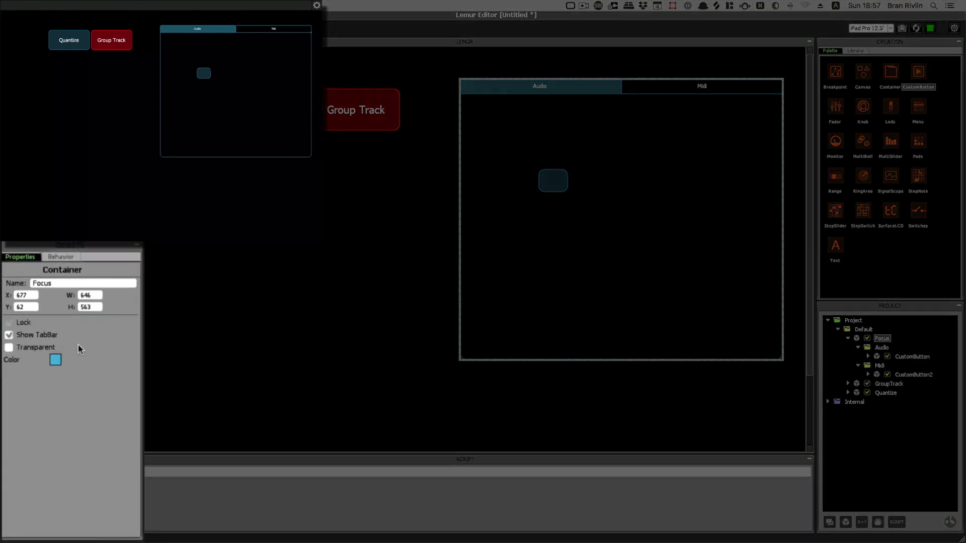
pyautogui.click(9, 347)
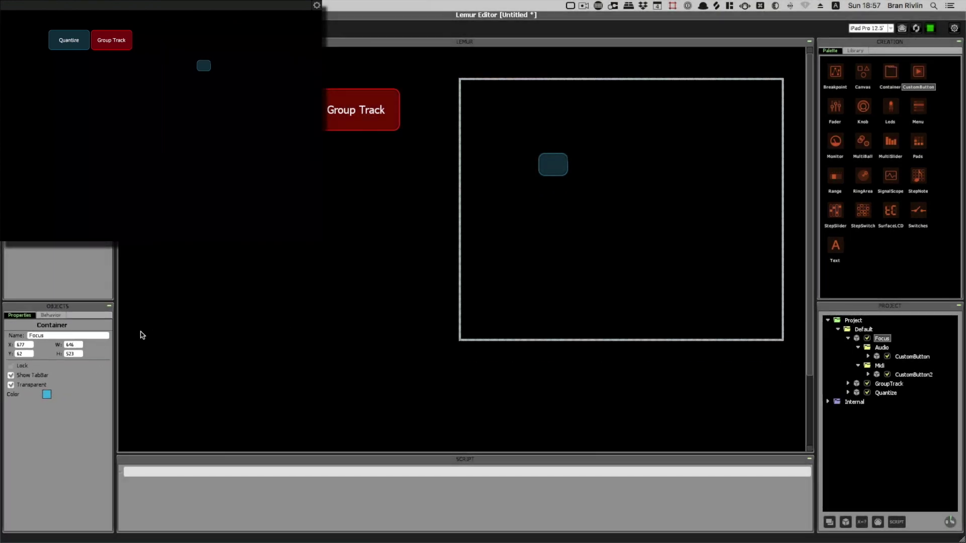
pyautogui.click(258, 314)
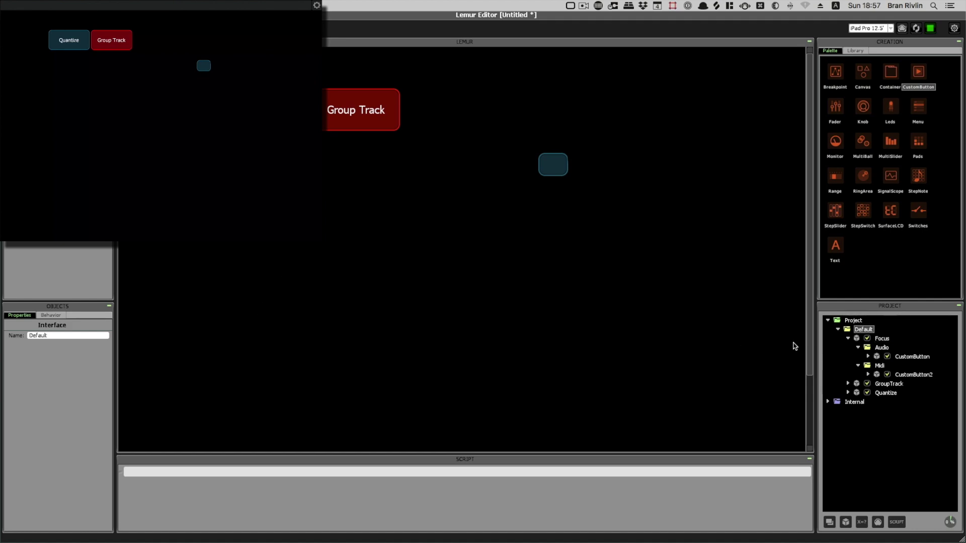
# Add two CustomButtons stacked at lower left, resizing the first into a wide button
pyautogui.click(883, 347)
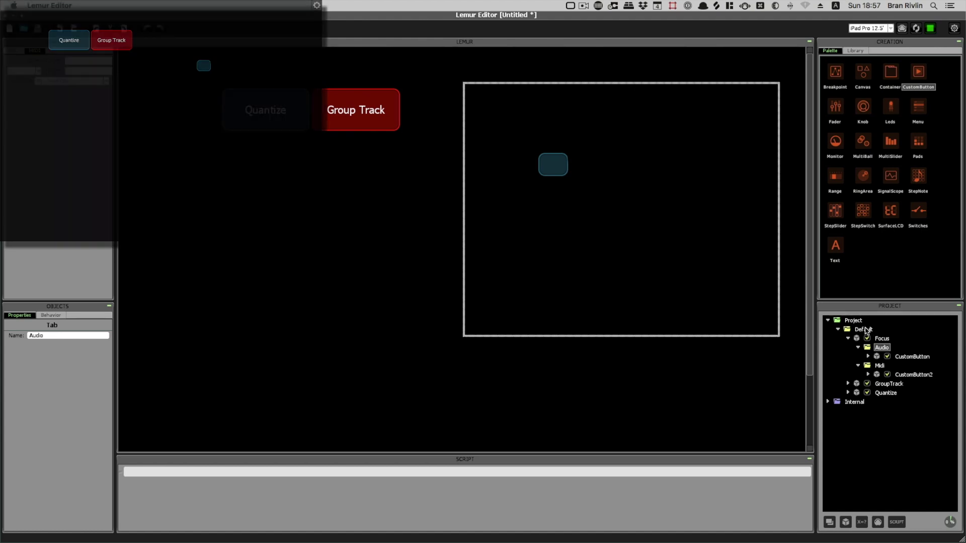
pyautogui.click(864, 330)
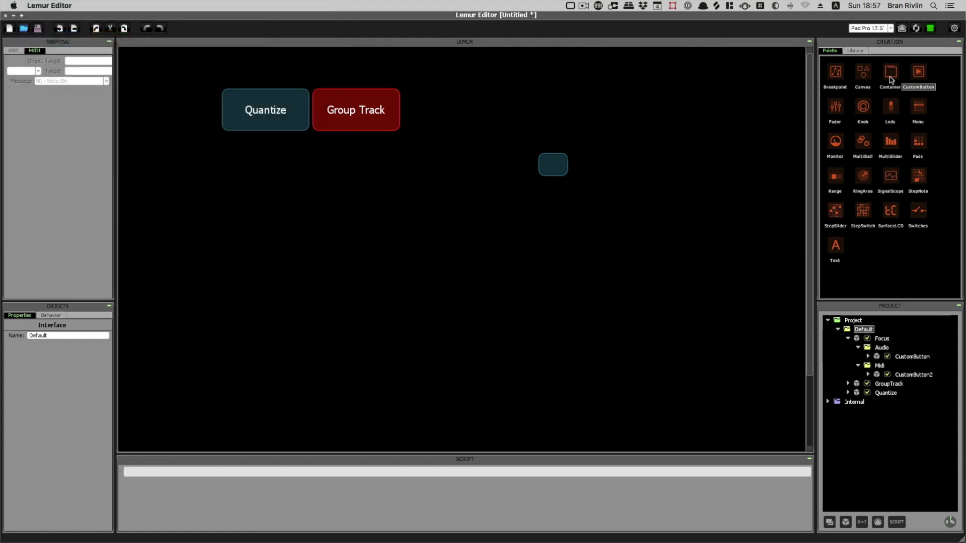
pyautogui.moveTo(919, 72)
pyautogui.mouseDown()
pyautogui.moveTo(189, 338)
pyautogui.moveTo(228, 293)
pyautogui.moveTo(402, 372)
pyautogui.mouseUp()
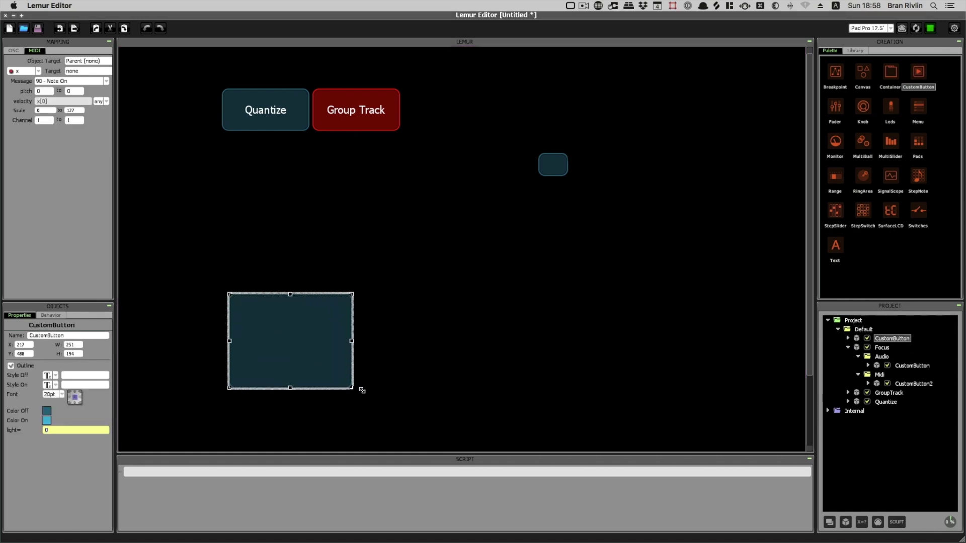
pyautogui.moveTo(326, 341); pyautogui.dragTo(249, 315)
pyautogui.moveTo(923, 74)
pyautogui.mouseDown()
pyautogui.moveTo(184, 373)
pyautogui.moveTo(253, 393)
pyautogui.moveTo(181, 372)
pyautogui.moveTo(324, 411)
pyautogui.mouseUp()
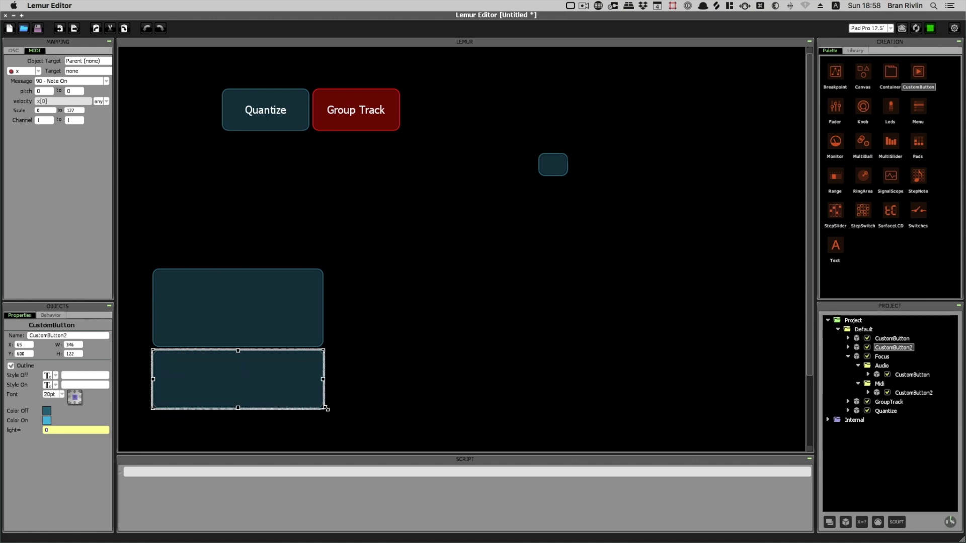
# Name the lower button MidiTab and the upper button AudioTab
pyautogui.doubleClick(72, 335)
pyautogui.write('Midi Tab')
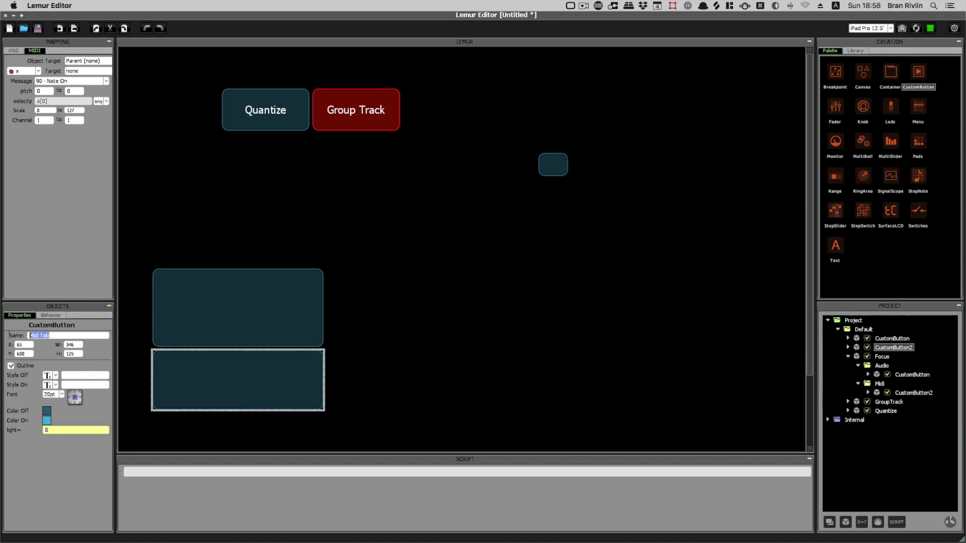
pyautogui.press('Return')
pyautogui.doubleClick(71, 335)
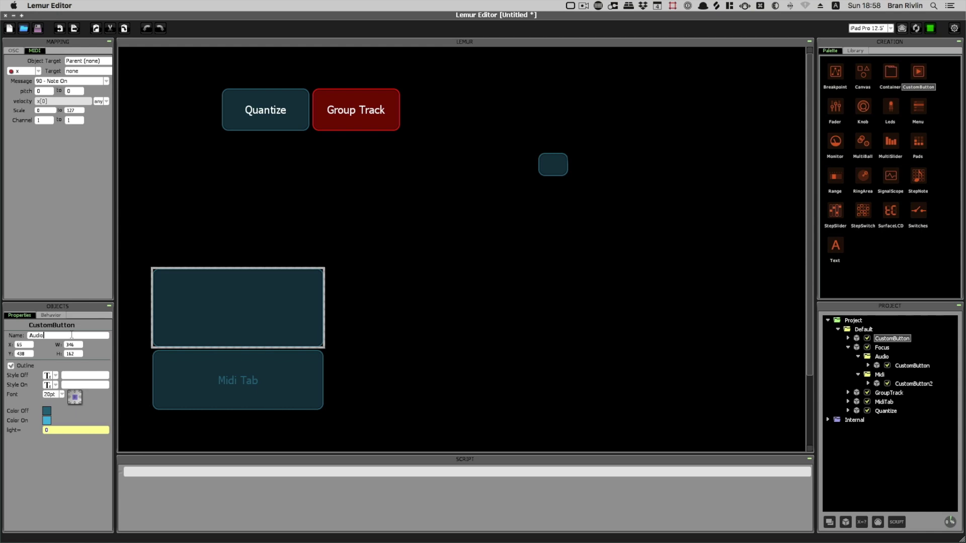
pyautogui.write('AudioTab')
pyautogui.press('Return')
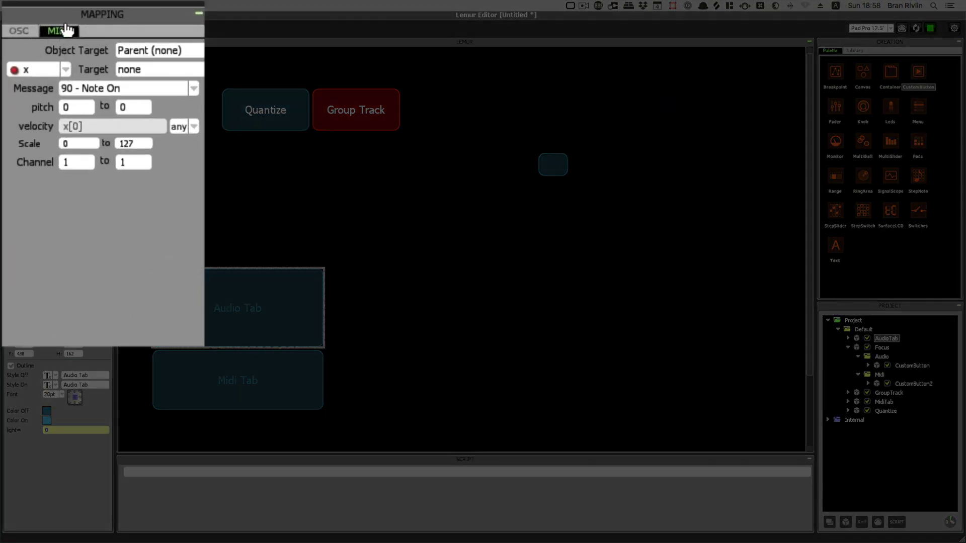
# Set AudioTab's MIDI target to Parent
pyautogui.click(142, 50)
pyautogui.click(143, 65)
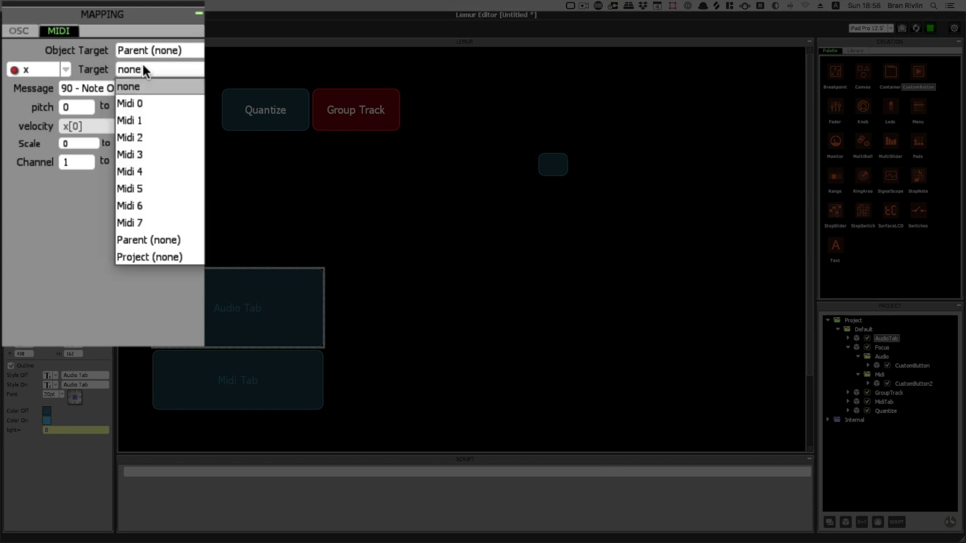
pyautogui.click(161, 242)
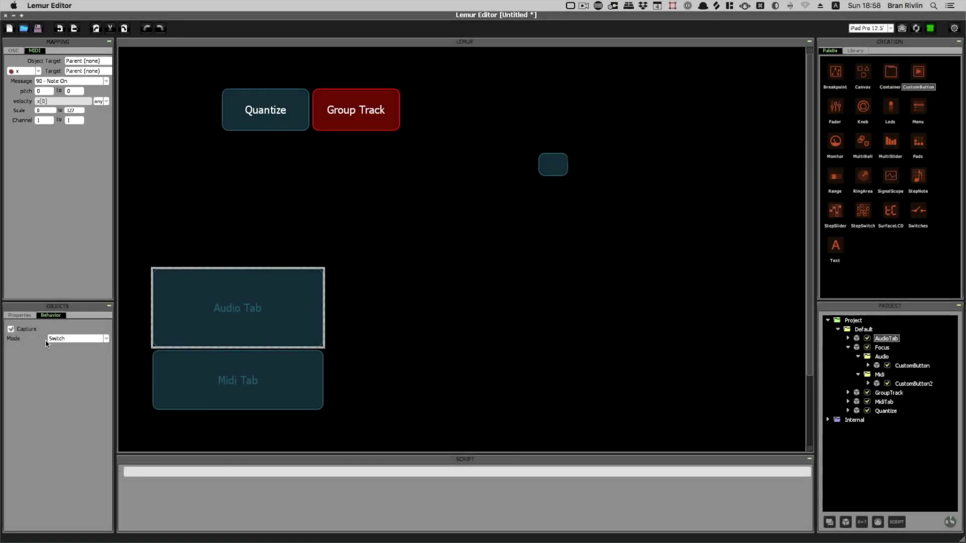
pyautogui.click(207, 373)
pyautogui.click(204, 324)
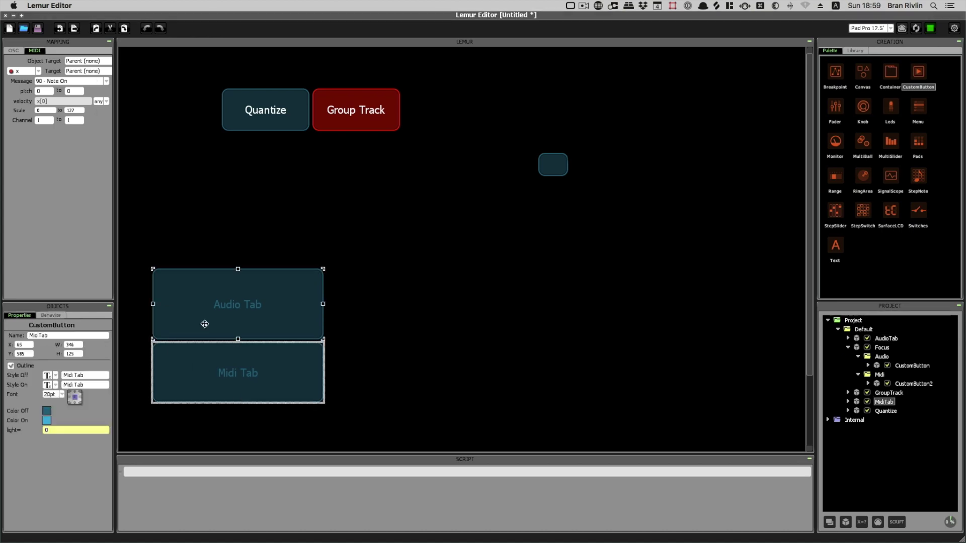
pyautogui.click(888, 393)
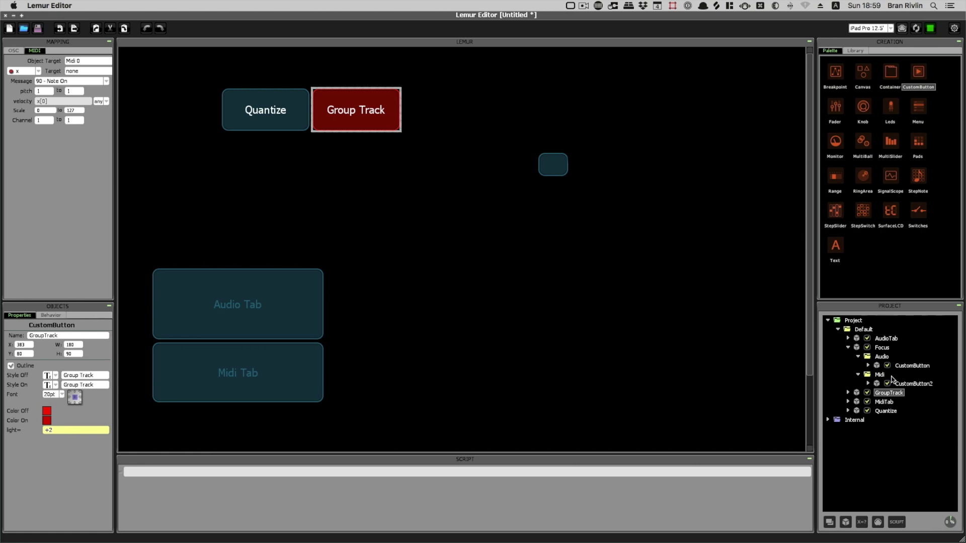
# Create a seltab() script on Midi Tab that runs on expression x
pyautogui.click(889, 402)
pyautogui.click(897, 522)
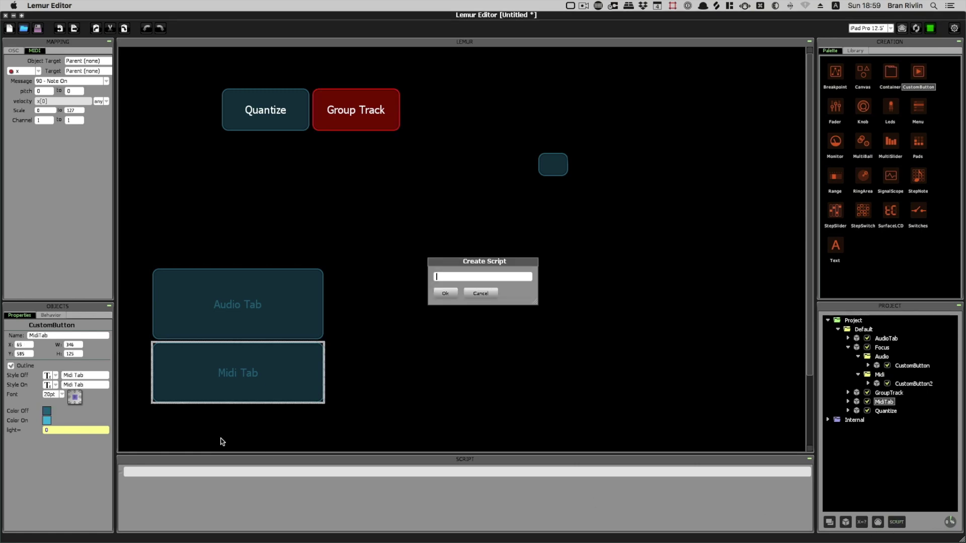
pyautogui.write('se')
pyautogui.write('ltab')
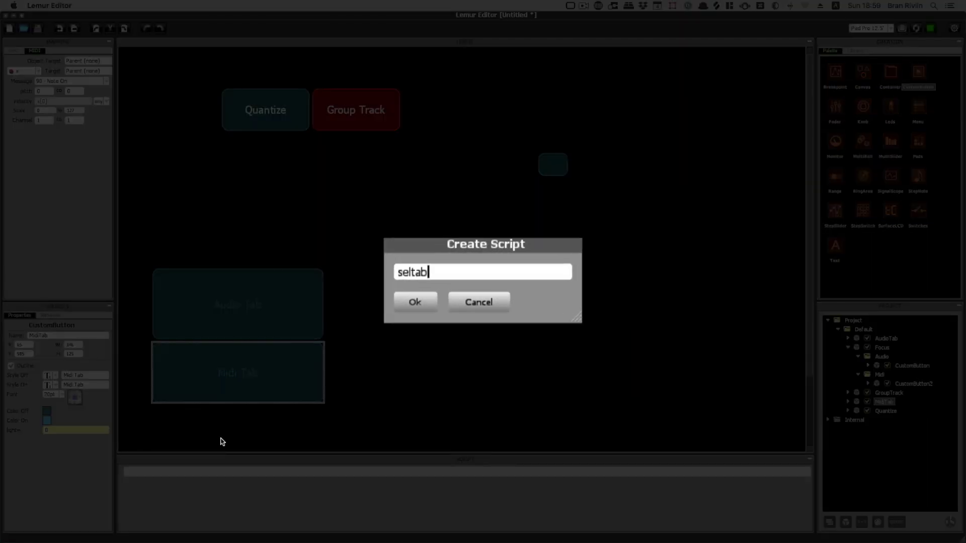
pyautogui.write('()')
pyautogui.click(398, 302)
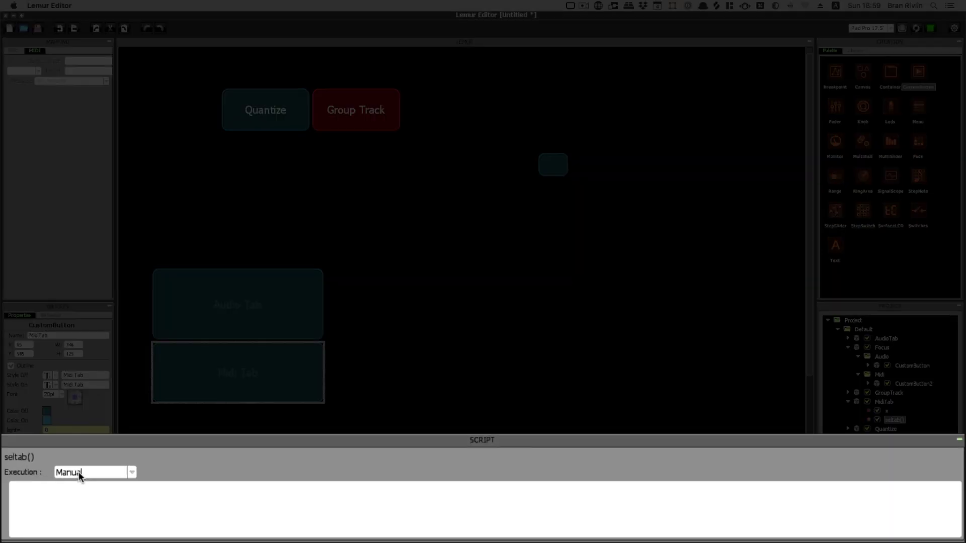
pyautogui.click(78, 472)
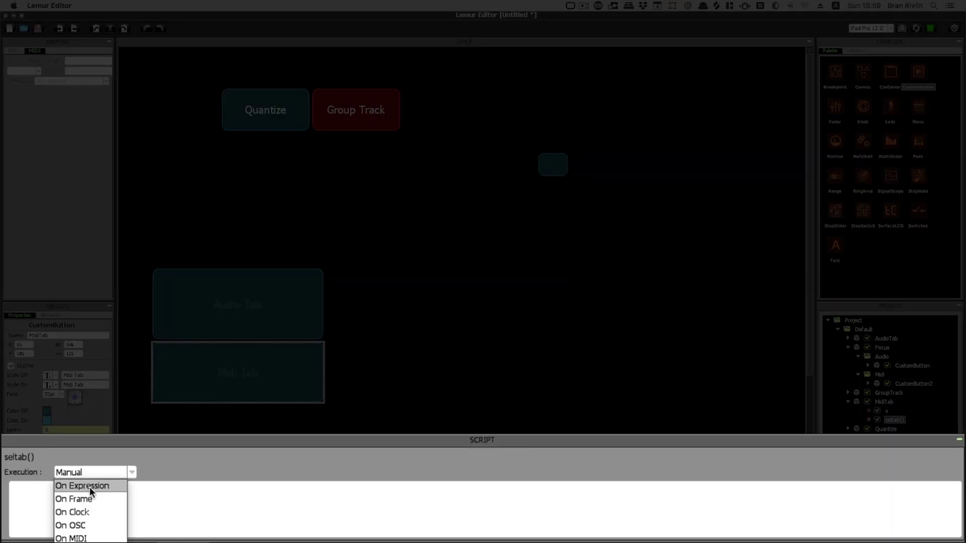
pyautogui.click(90, 487)
pyautogui.click(190, 474)
pyautogui.write('x')
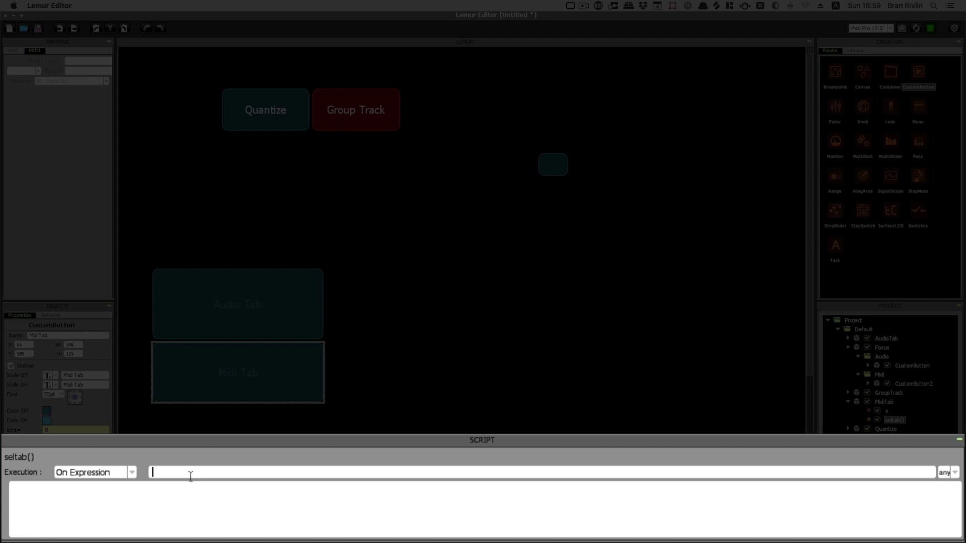
# Enter selecttab(Focus,0); as the script body
pyautogui.click(78, 496)
pyautogui.write('se')
pyautogui.write('lec')
pyautogui.write('ttab(')
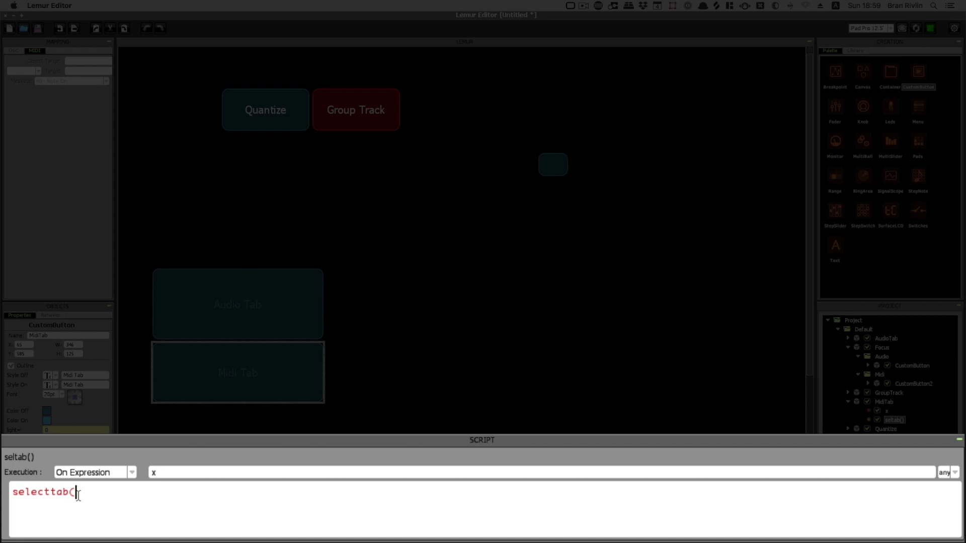
pyautogui.write('Focus,0)')
pyautogui.write(';')
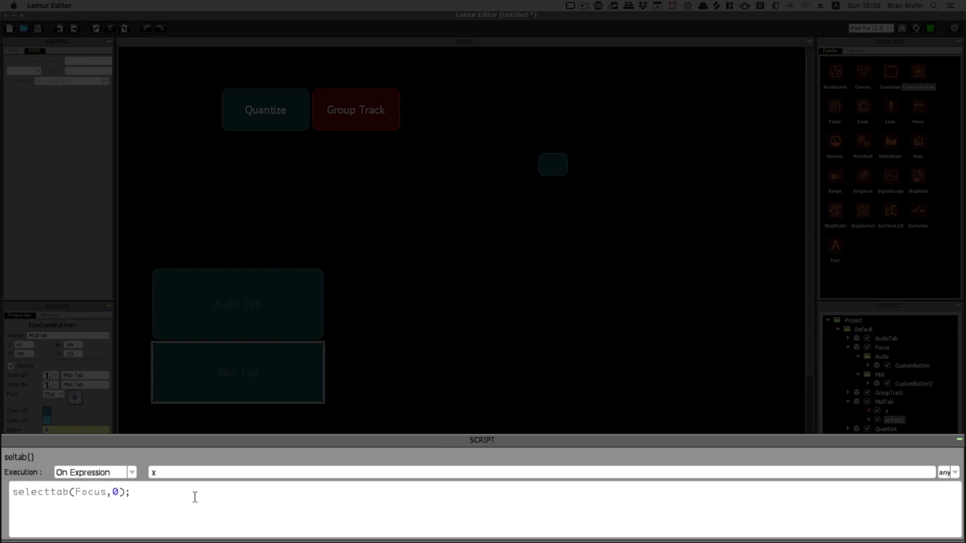
pyautogui.moveTo(195, 497); pyautogui.dragTo(12, 494)
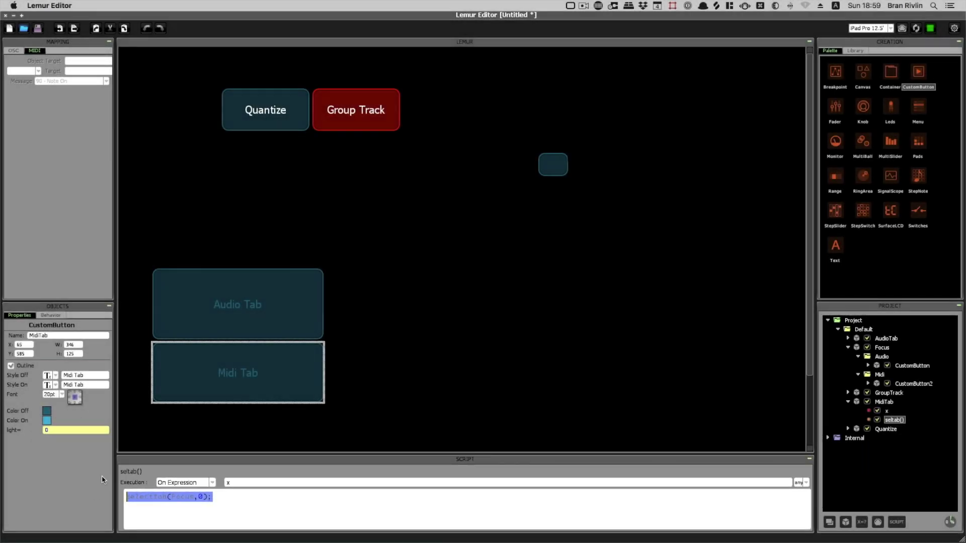
pyautogui.click(228, 323)
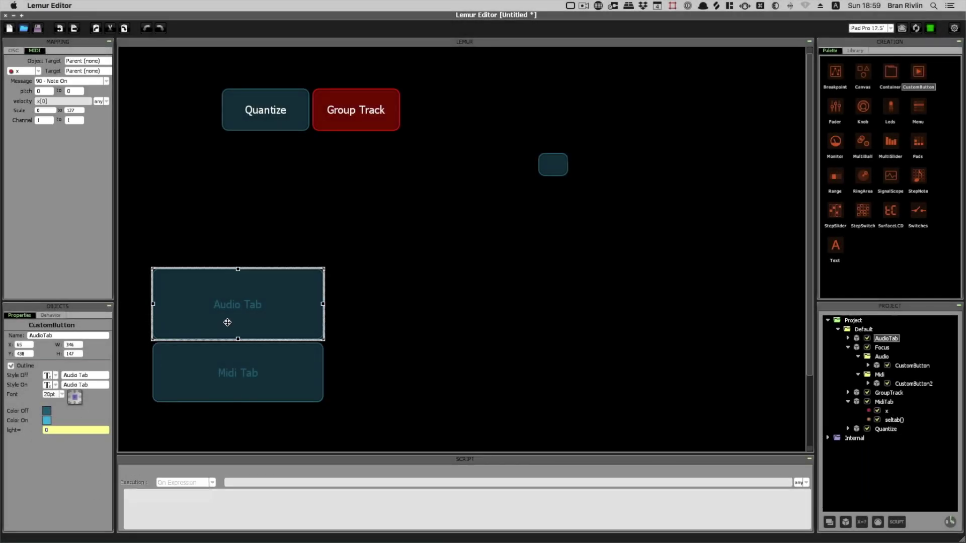
# Create a seltab() script on Audio Tab and set it to run on expression x
pyautogui.click(898, 522)
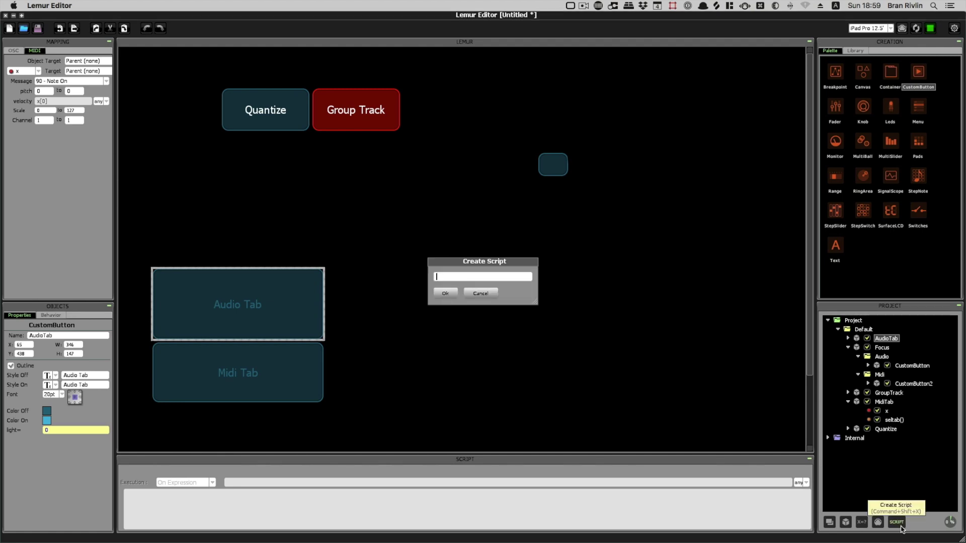
pyautogui.write('seltab(')
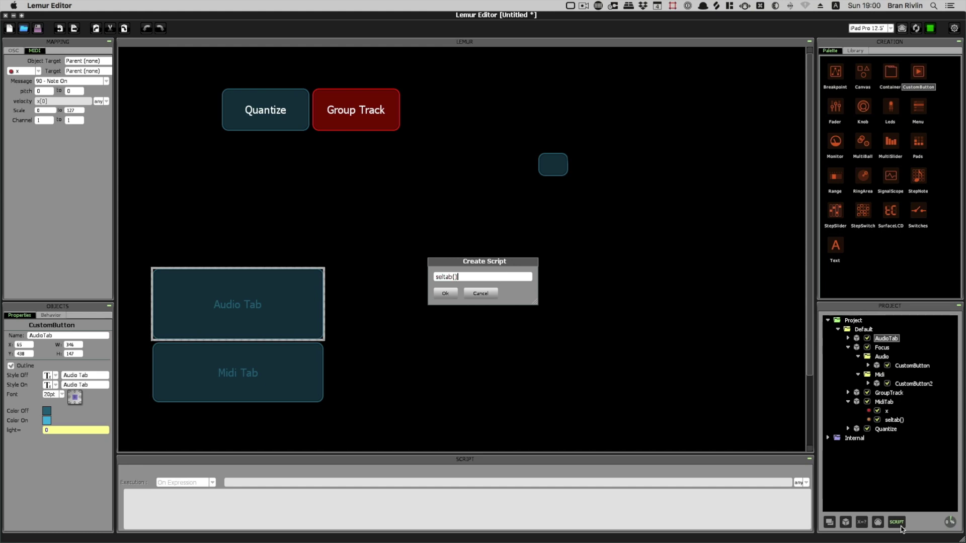
pyautogui.click(445, 292)
pyautogui.click(168, 483)
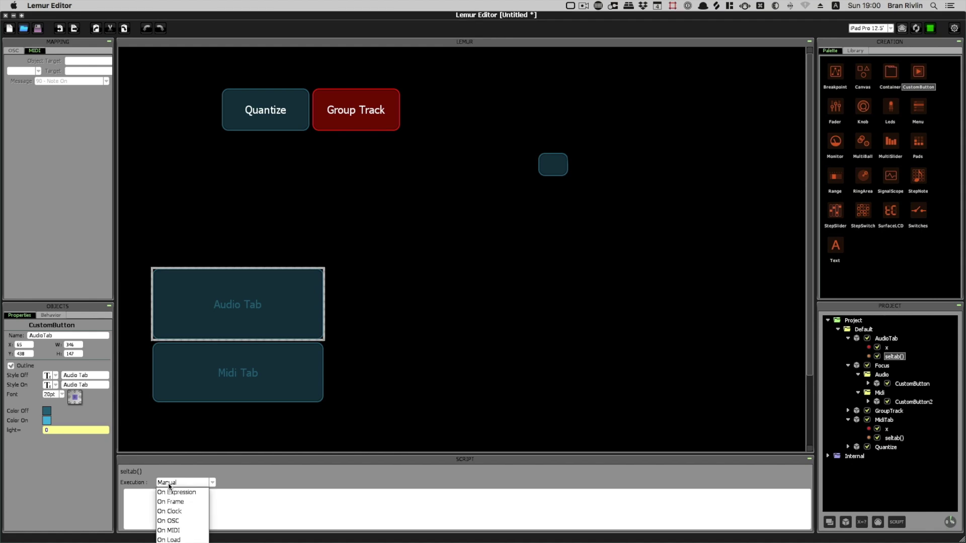
pyautogui.write('x')
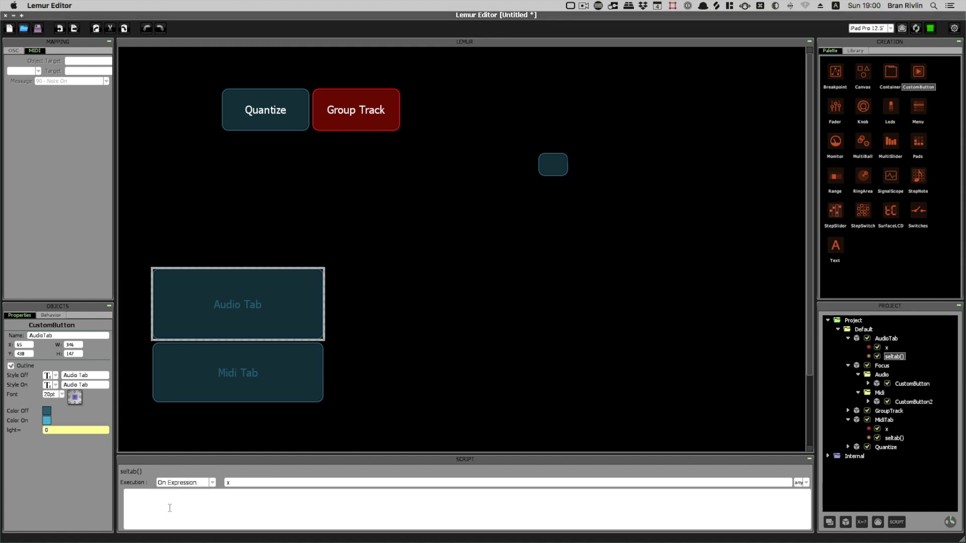
# Write selecttab(Focus,1); as the script body and deselect the button
pyautogui.click(188, 501)
pyautogui.write('selecttab(Focus,0);')
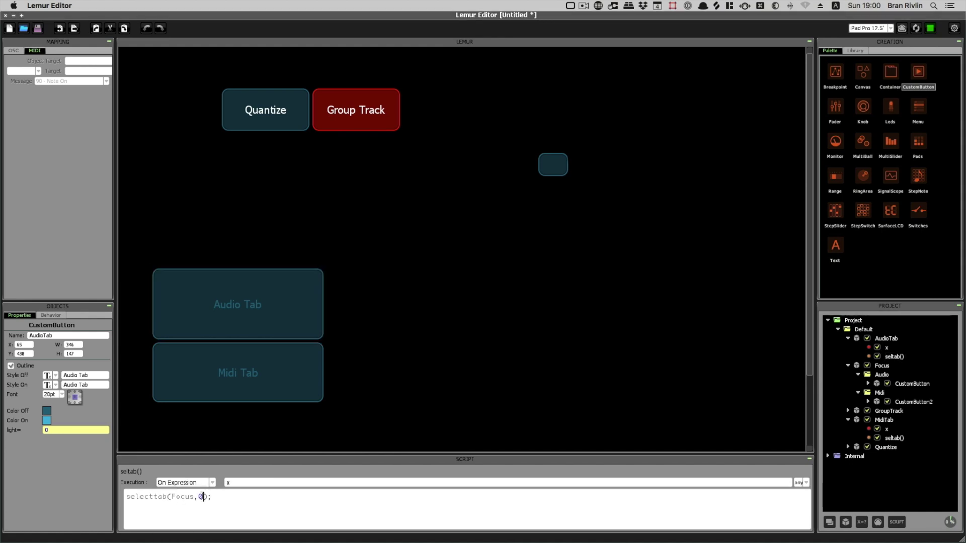
pyautogui.write('1')
pyautogui.click(225, 514)
pyautogui.click(887, 338)
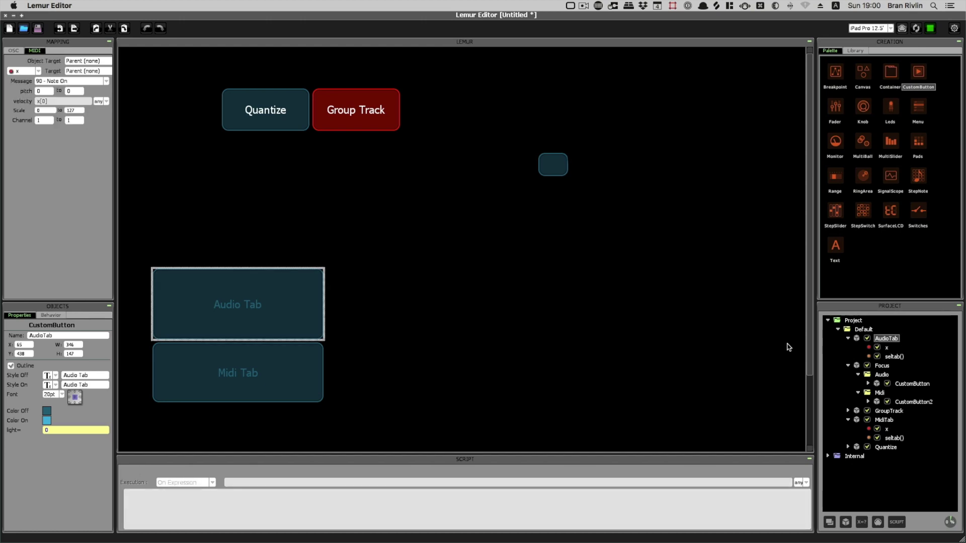
pyautogui.click(335, 424)
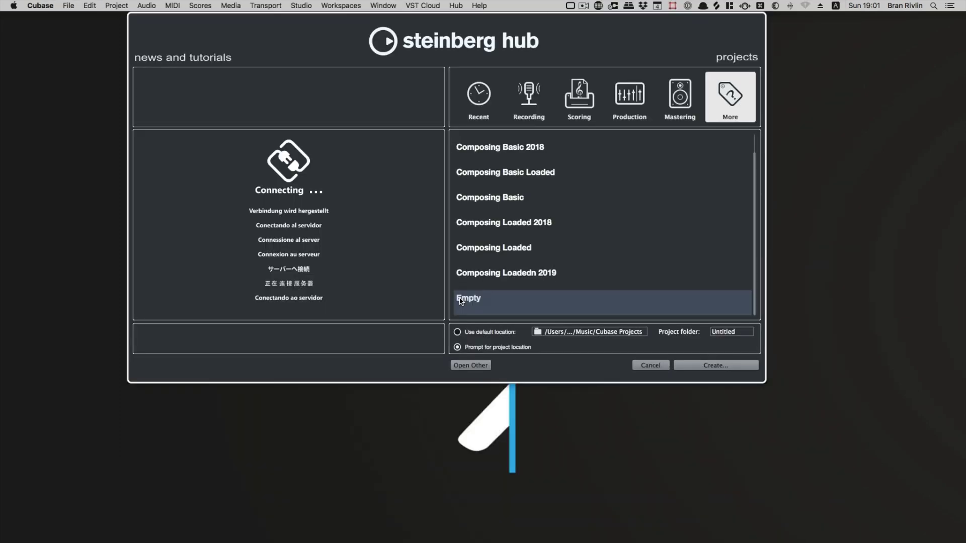
pyautogui.scroll(1, 488, 205)
# Create a project from the Empty template, accepting the default location
pyautogui.doubleClick(475, 147)
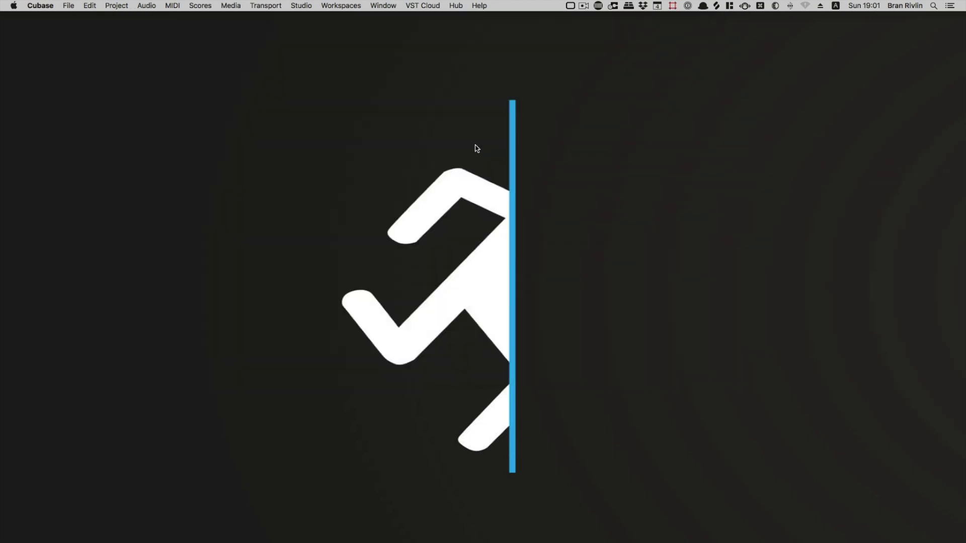
pyautogui.press('Return')
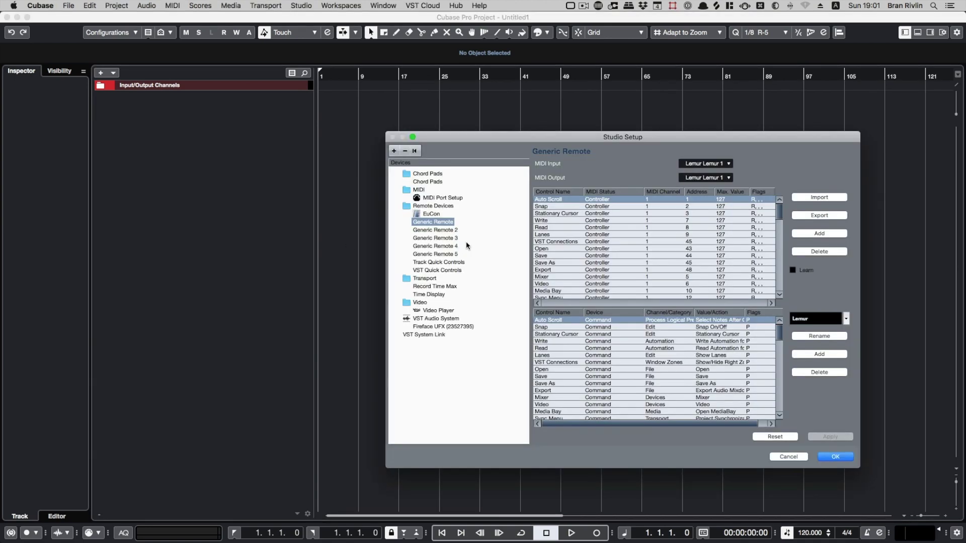
# Add a Generic Remote device and delete its default fader, pan and mute rows
pyautogui.click(392, 151)
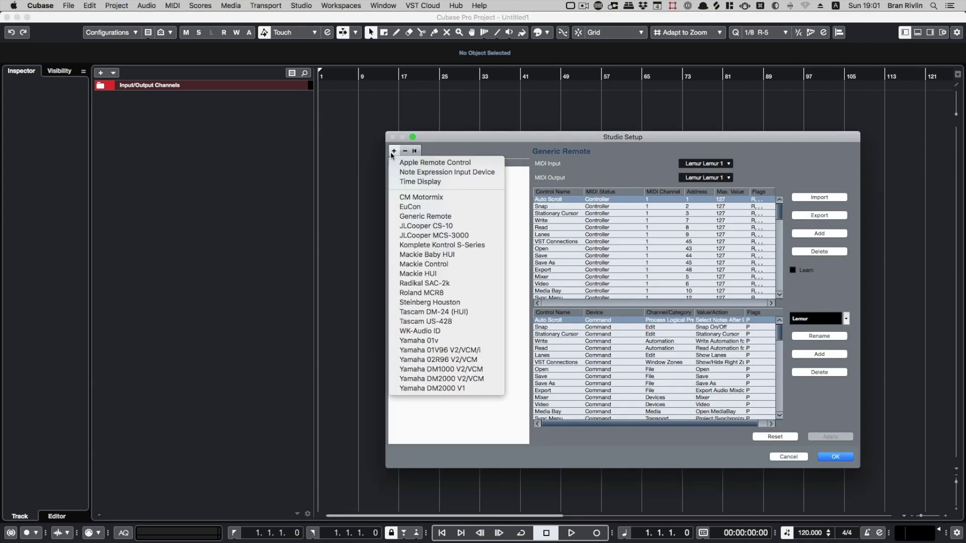
pyautogui.click(412, 217)
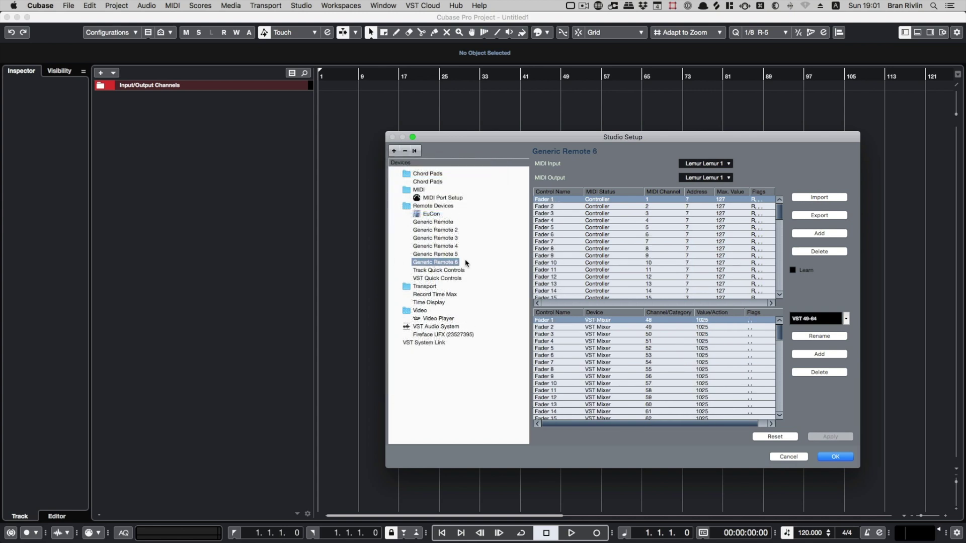
pyautogui.click(819, 251)
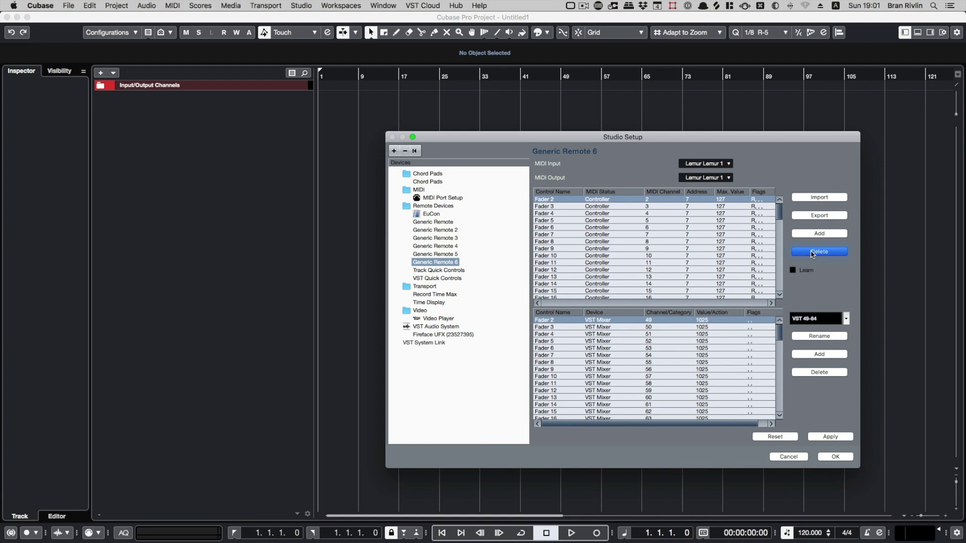
pyautogui.click(820, 251)
pyautogui.click(812, 253)
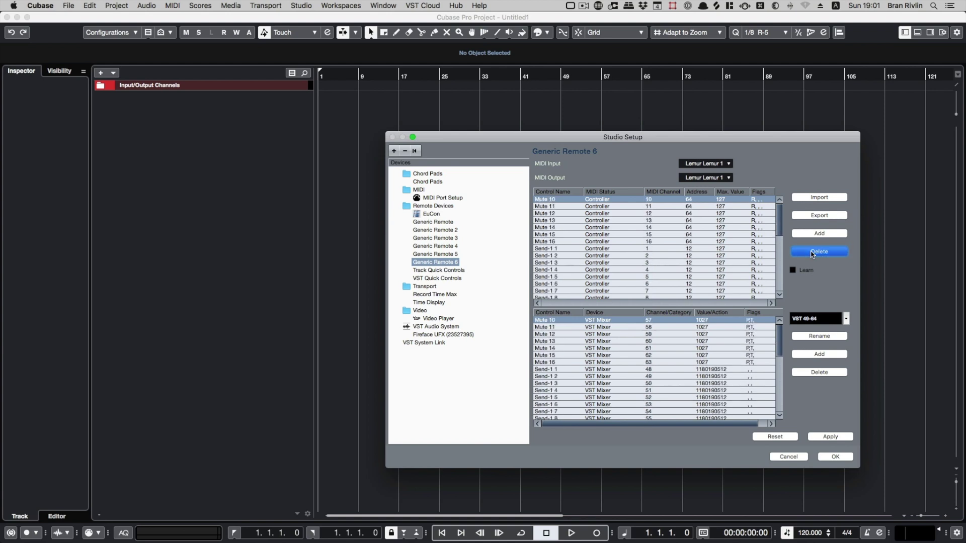
pyautogui.click(812, 254)
pyautogui.click(812, 254)
pyautogui.click(812, 254)
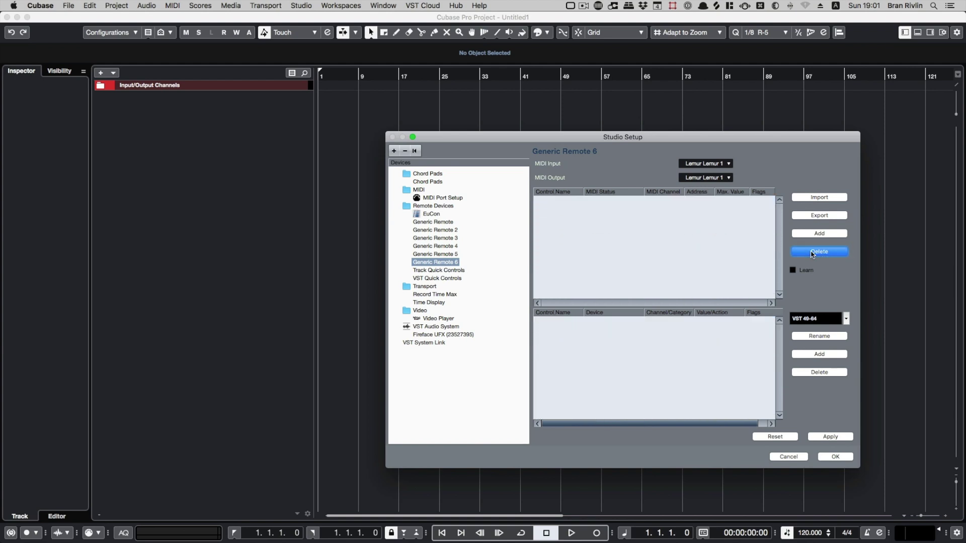
# Add a new bank named Lemur
pyautogui.click(803, 357)
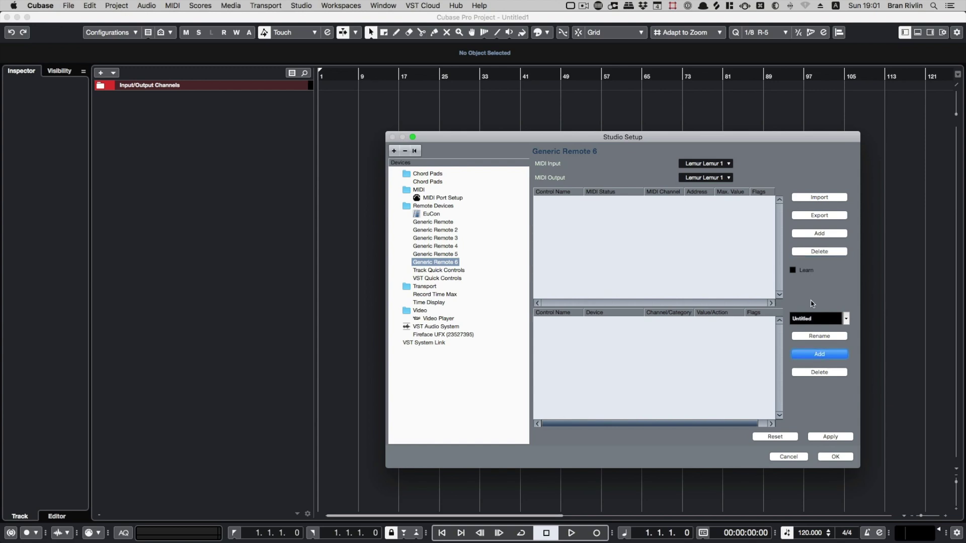
pyautogui.click(811, 337)
pyautogui.write('Lemur')
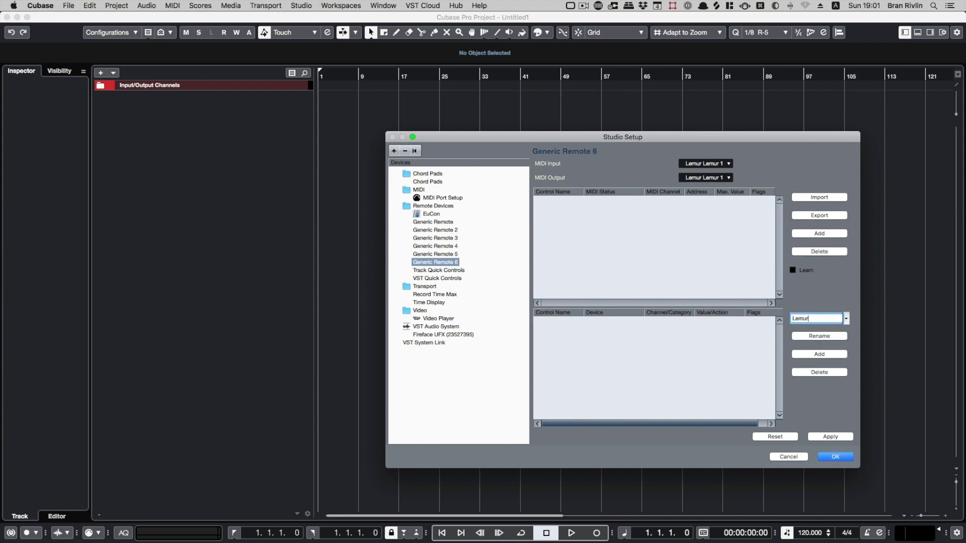
pyautogui.click(813, 335)
pyautogui.click(815, 373)
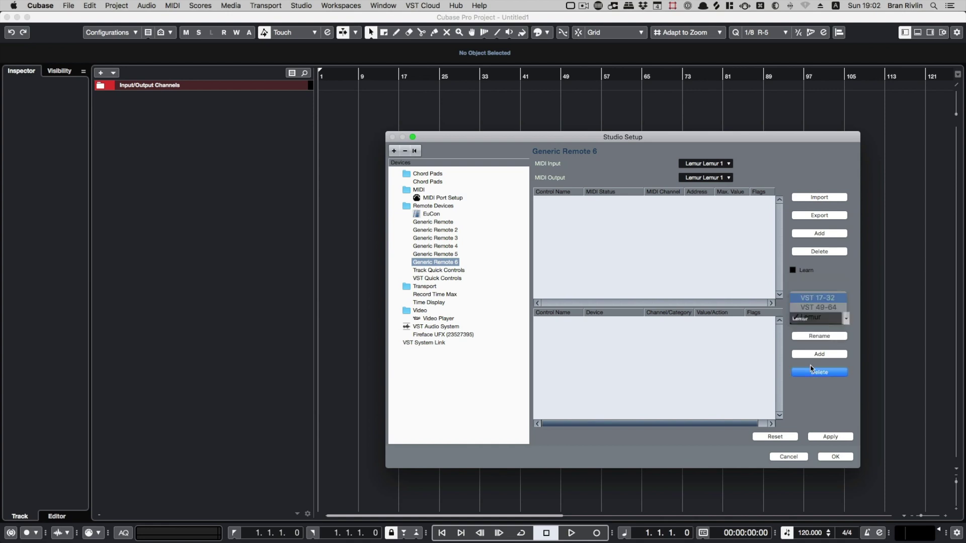
# Set the MIDI output to Not Connected
pyautogui.click(721, 178)
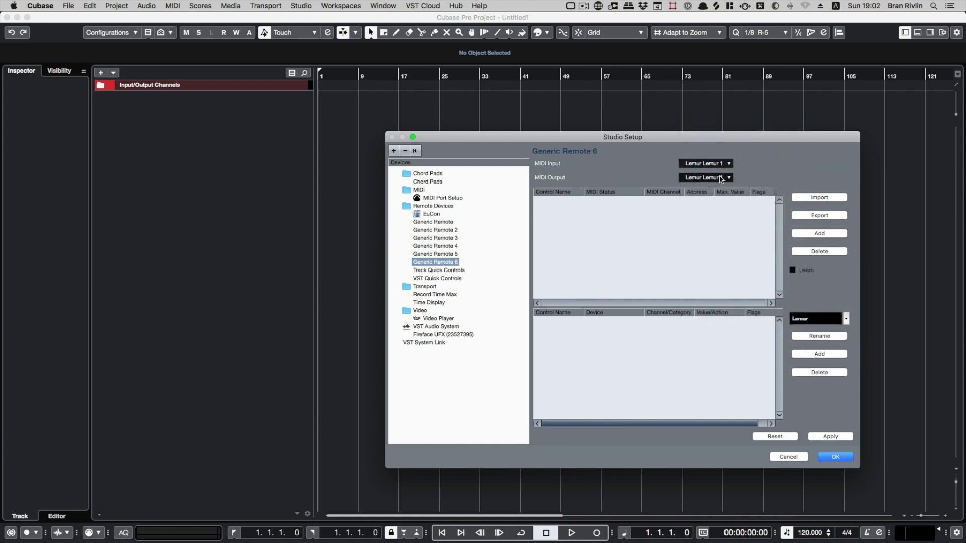
pyautogui.click(721, 178)
pyautogui.click(688, 144)
pyautogui.click(710, 164)
pyautogui.click(638, 177)
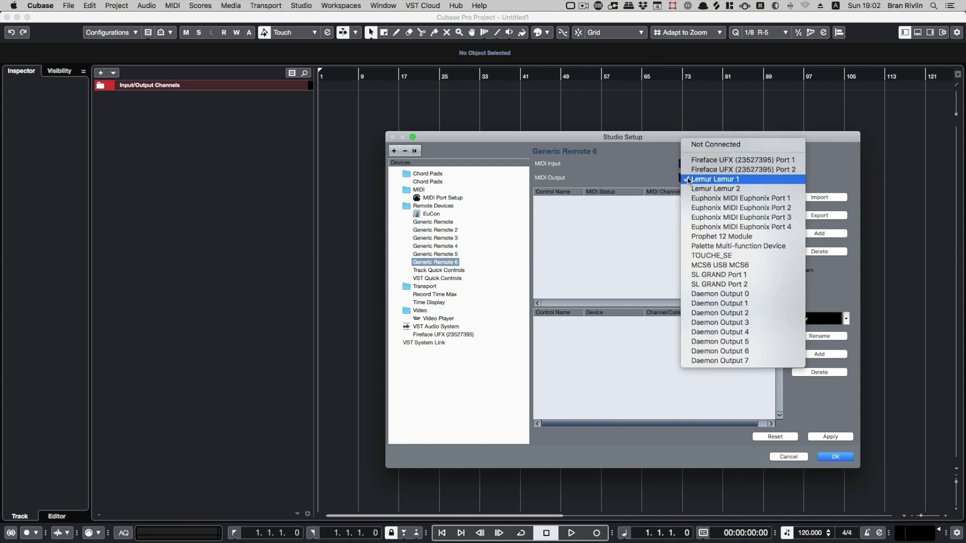
pyautogui.click(715, 144)
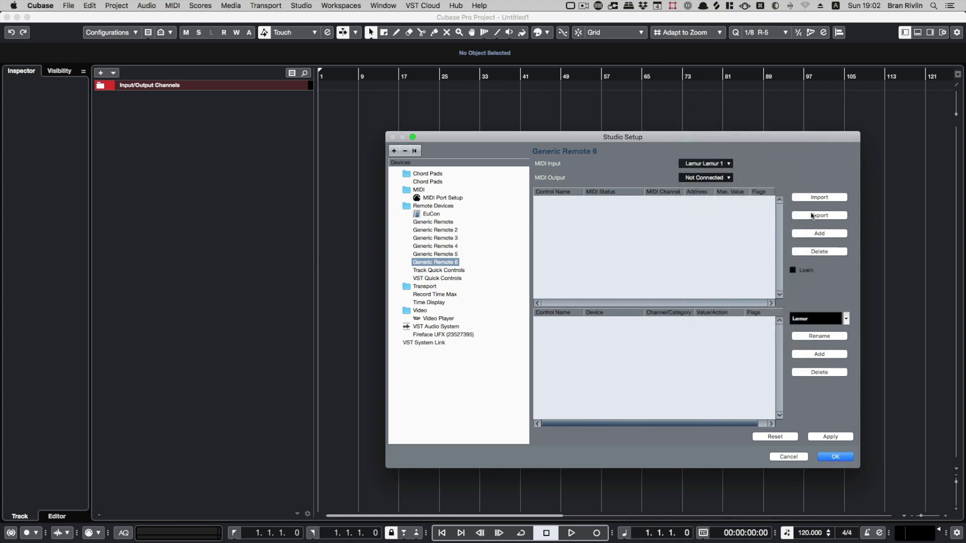
# Add a control named Quantize with its flag set to Receive
pyautogui.click(807, 235)
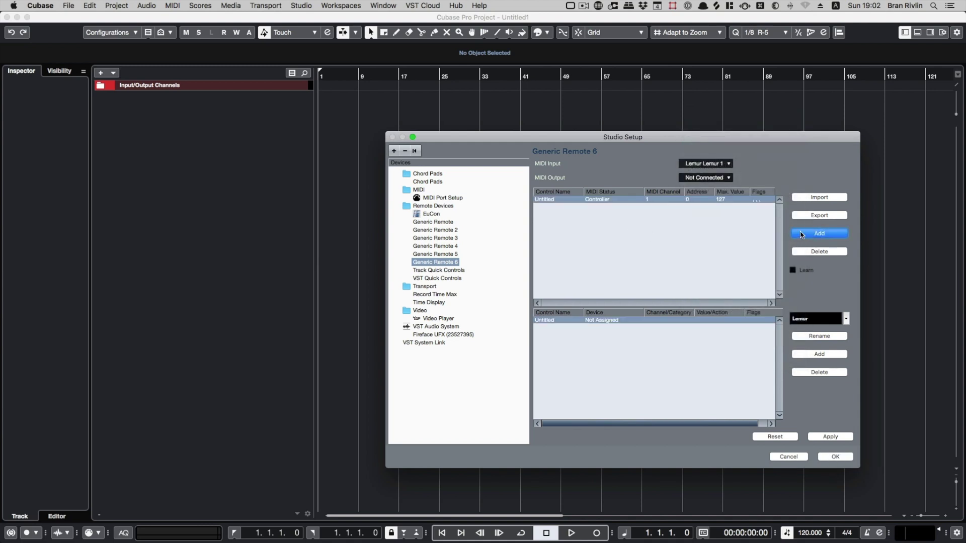
pyautogui.doubleClick(551, 198)
pyautogui.write('O')
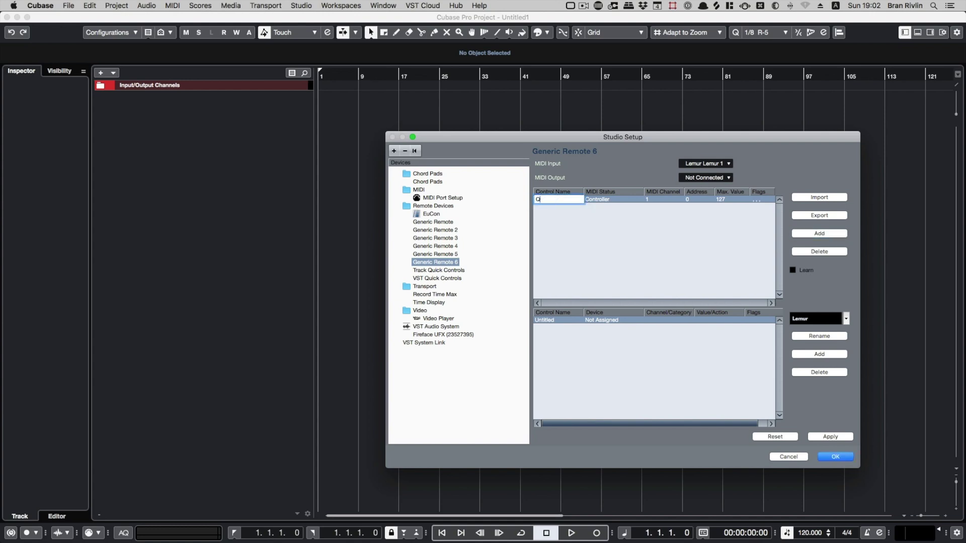
pyautogui.press('Return')
pyautogui.click(751, 200)
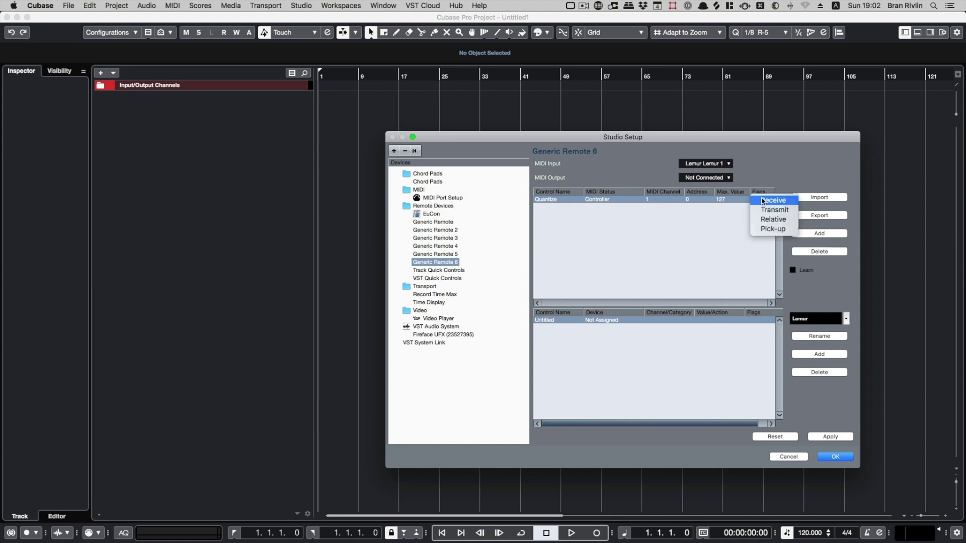
pyautogui.click(767, 201)
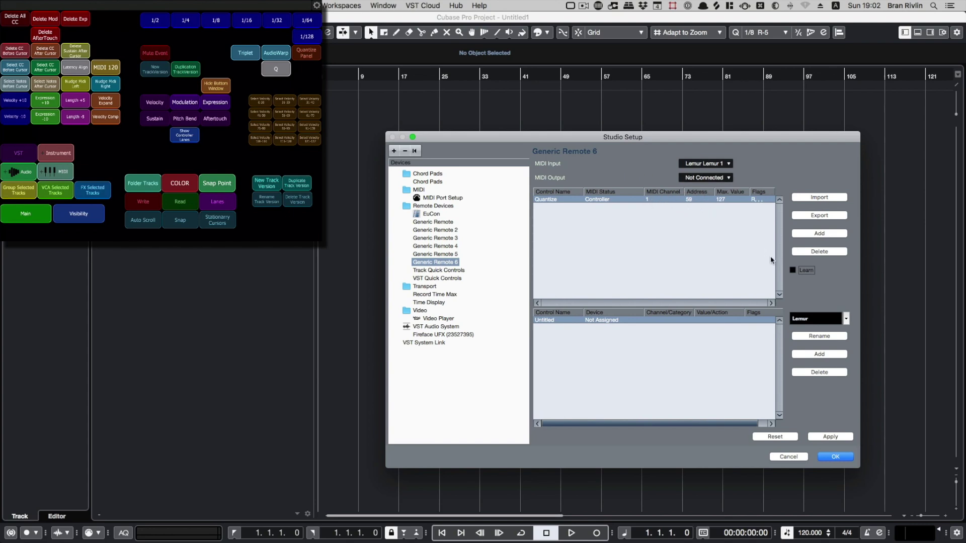
# Rename the matching command entry in the lower table to Quantize
pyautogui.click(553, 320)
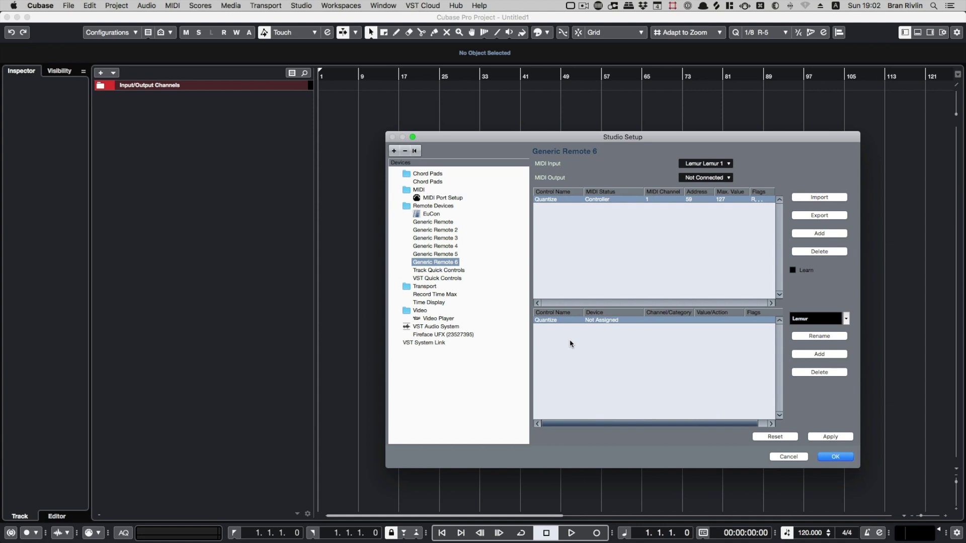
# Set the Quantize row to device Command, Quantize Category, action Quantize, and apply
pyautogui.click(612, 320)
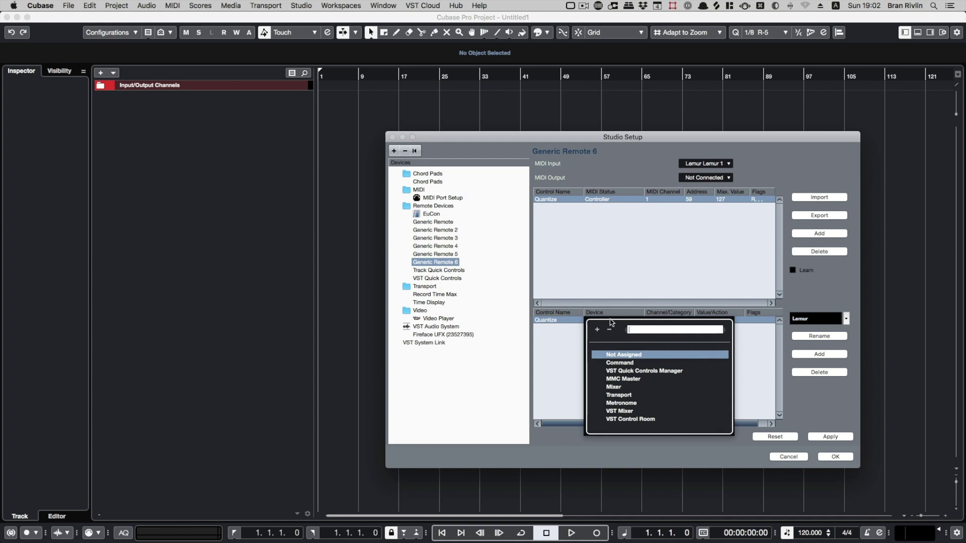
pyautogui.write('com')
pyautogui.press('Return')
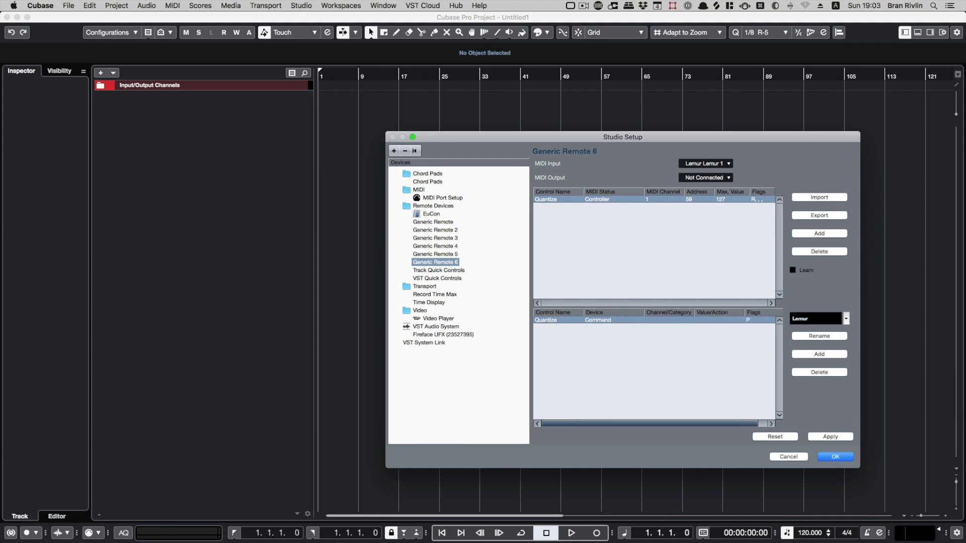
pyautogui.click(659, 323)
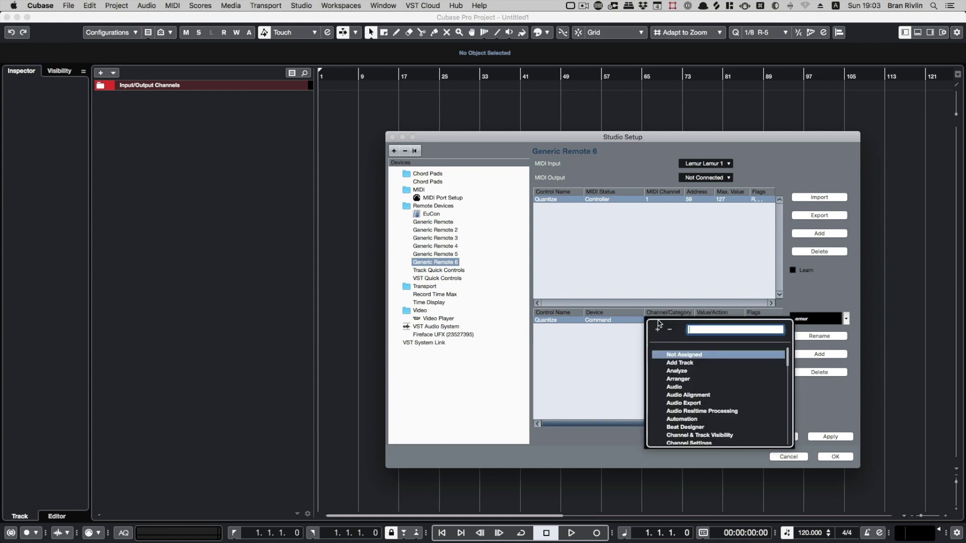
pyautogui.scroll(-5, 681, 382)
pyautogui.scroll(-5, 681, 381)
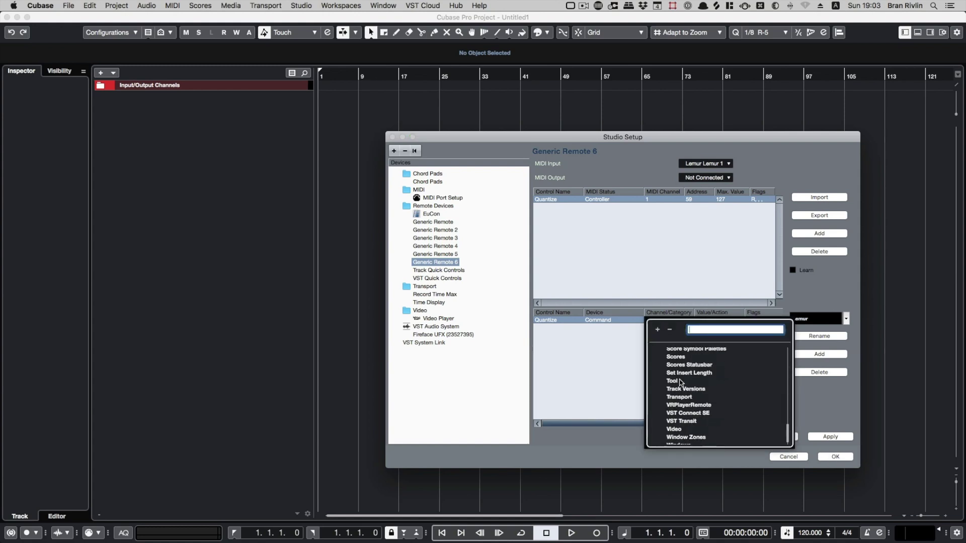
pyautogui.scroll(-5, 680, 382)
pyautogui.scroll(5, 680, 381)
pyautogui.scroll(5, 681, 381)
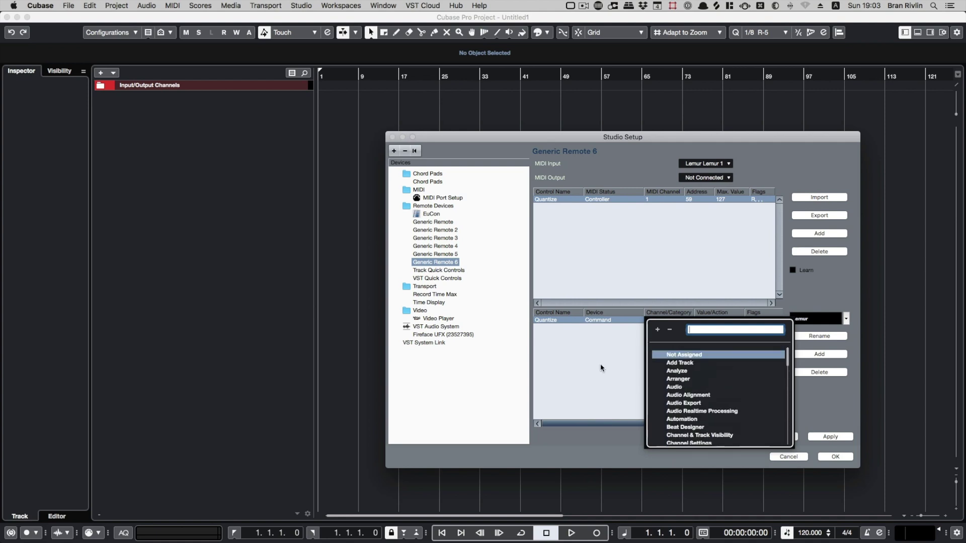
pyautogui.click(655, 320)
pyautogui.write('quan')
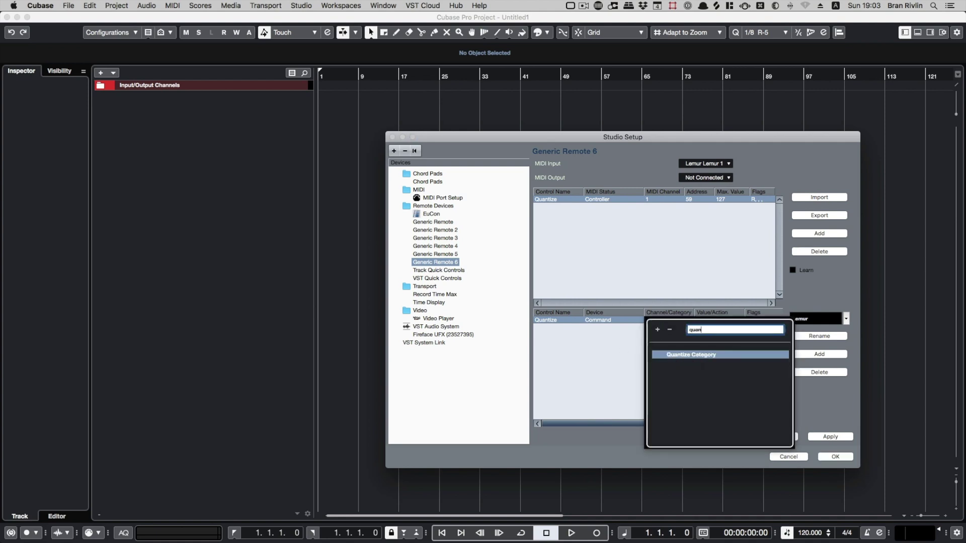
pyautogui.press('Return')
pyautogui.click(716, 324)
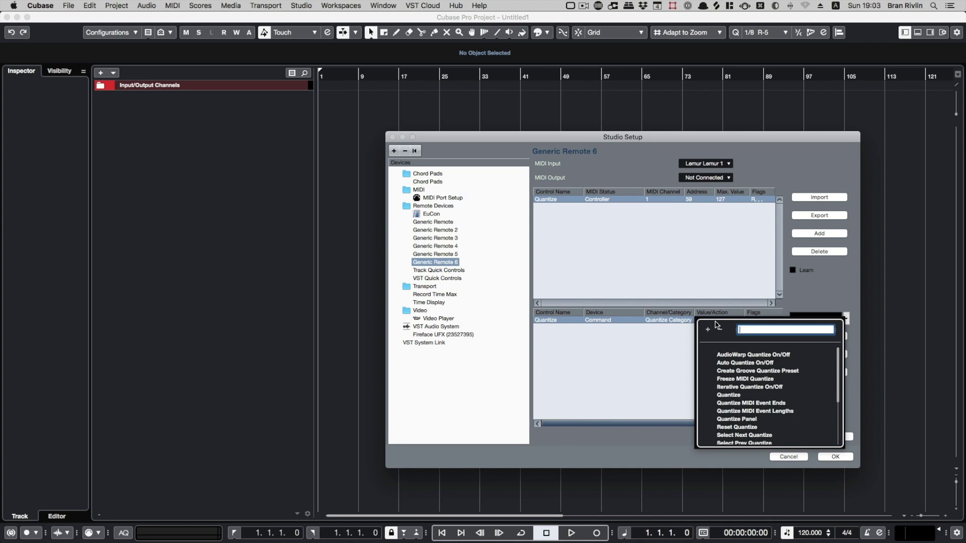
pyautogui.write('quan')
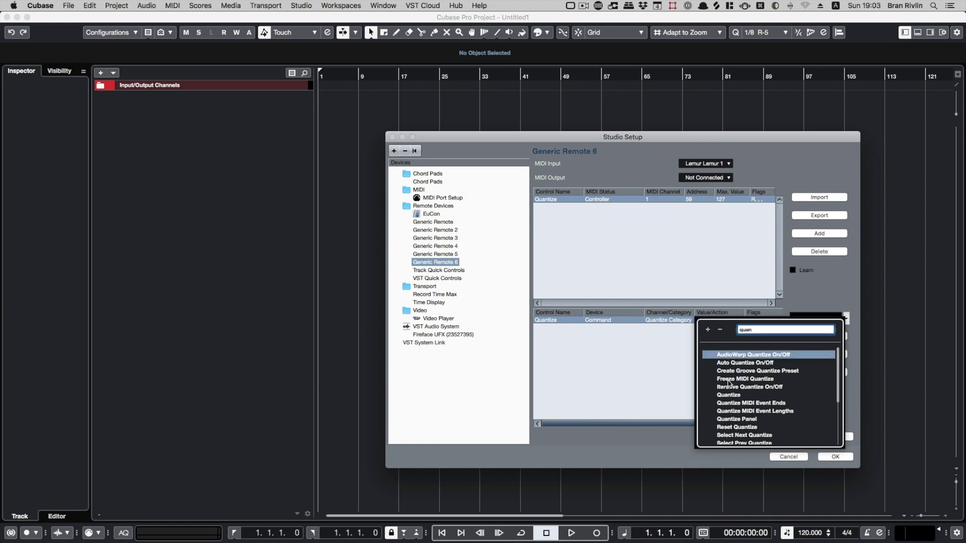
pyautogui.doubleClick(726, 396)
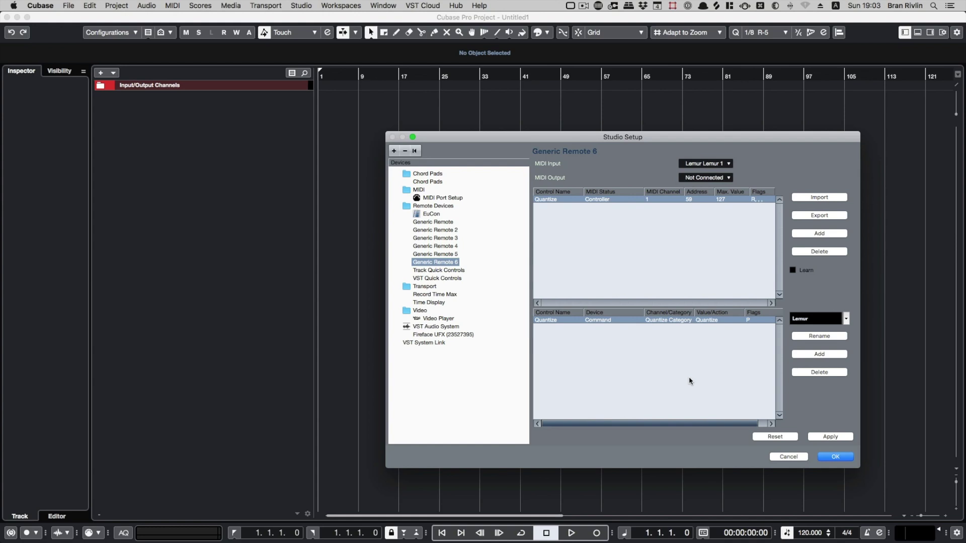
pyautogui.click(821, 439)
pyautogui.click(834, 456)
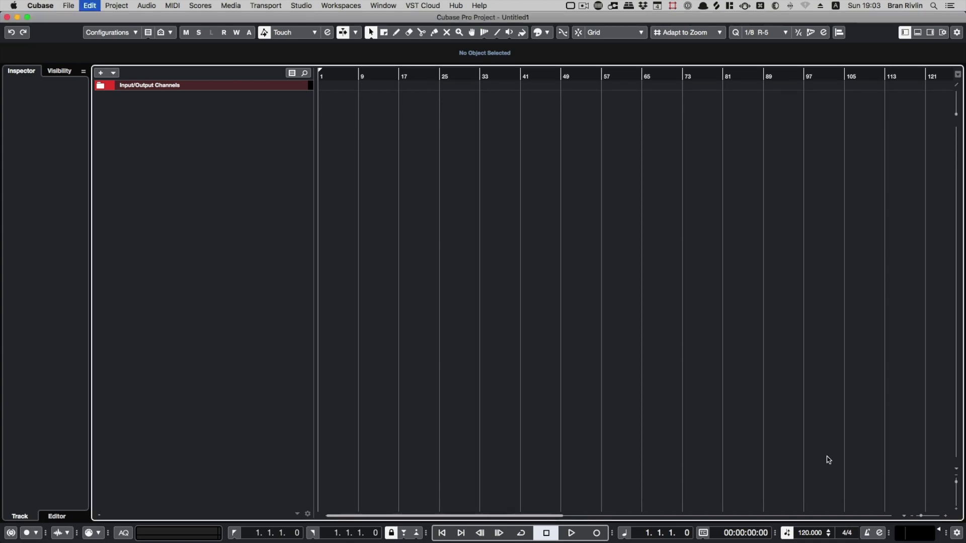
pyautogui.click(431, 101)
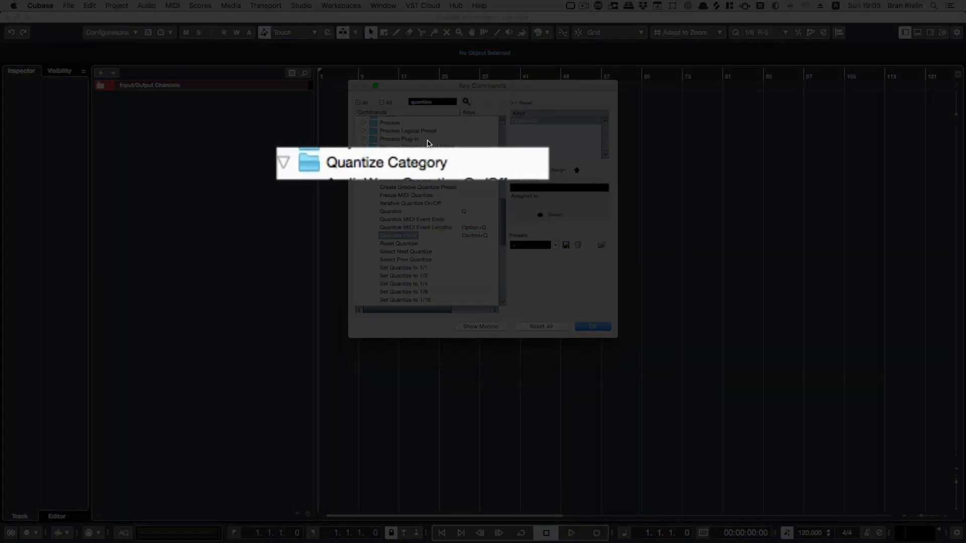
pyautogui.press('Down')
pyautogui.press('Down')
pyautogui.press('Down')
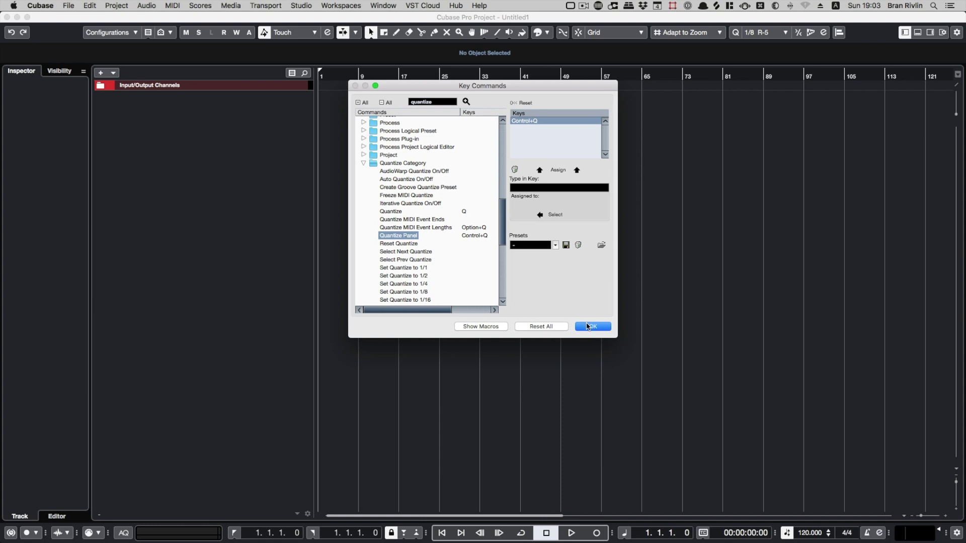
pyautogui.click(589, 326)
pyautogui.click(670, 320)
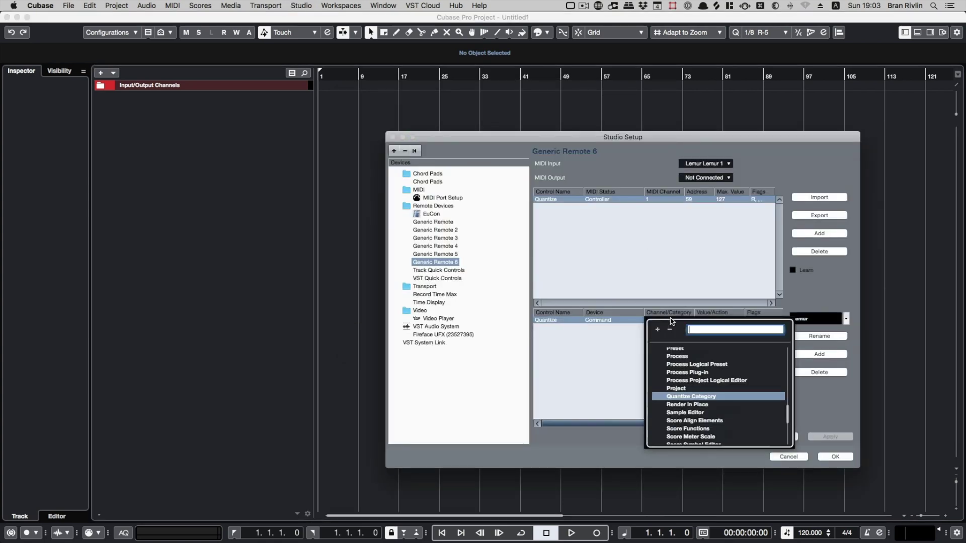
pyautogui.click(674, 398)
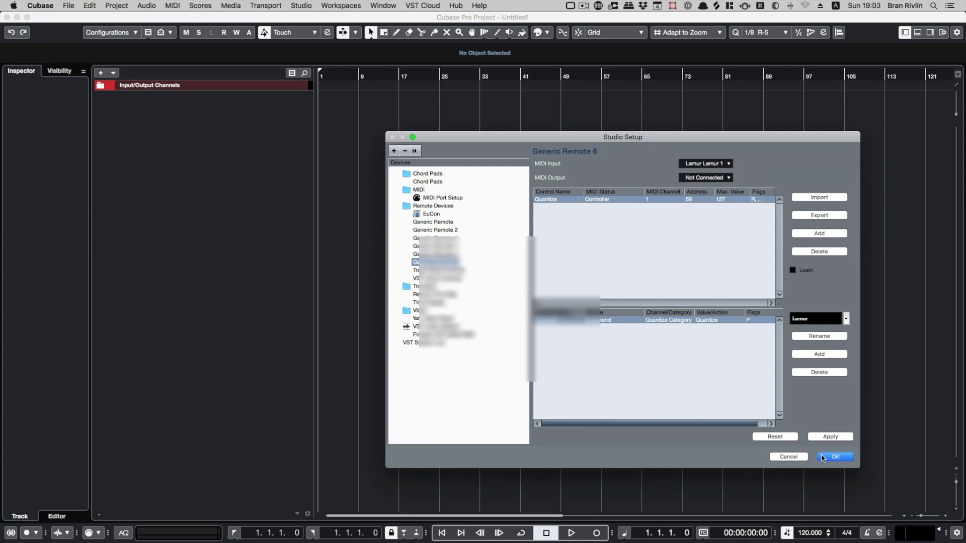
# Apply the remote mapping and export it as Lemur Setup.xml
pyautogui.click(830, 437)
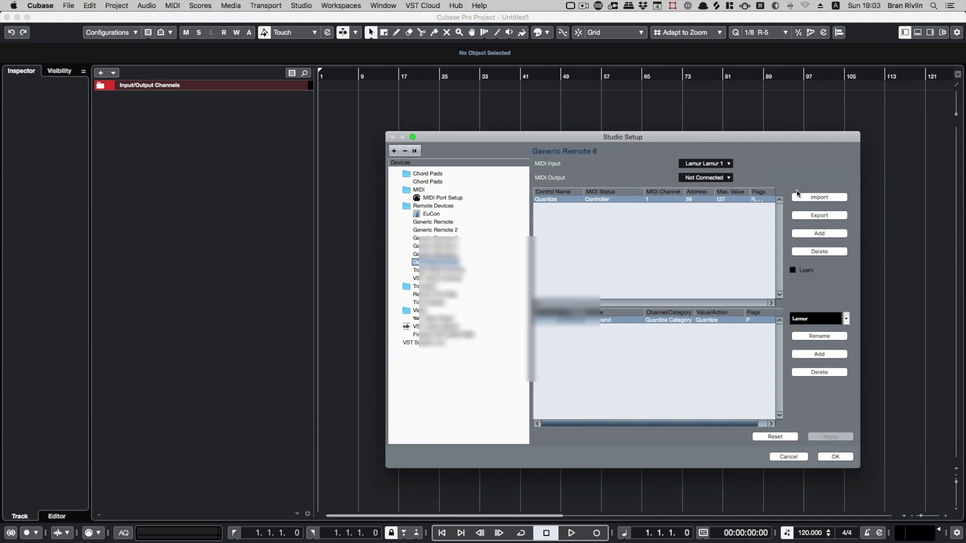
pyautogui.click(807, 216)
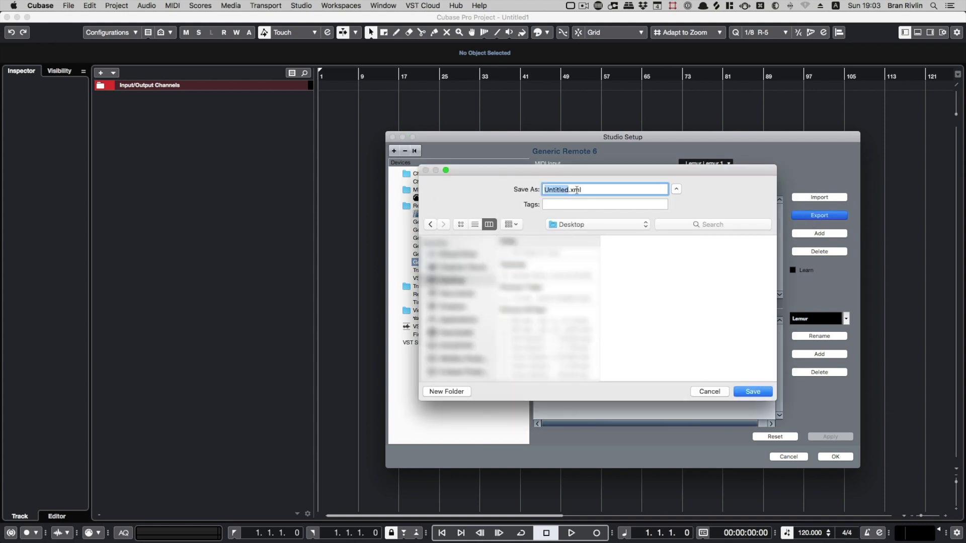
pyautogui.write('Lemur Setup')
pyautogui.press('Return')
# Import Lemur Setup.xml into the remote, apply it, and close Studio Setup
pyautogui.click(819, 197)
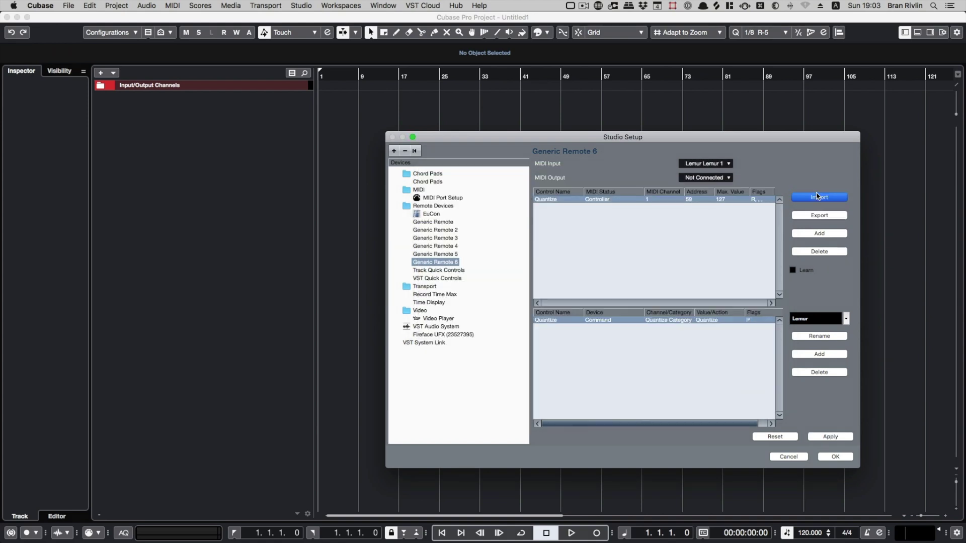
pyautogui.click(534, 199)
pyautogui.click(851, 389)
pyautogui.click(830, 438)
pyautogui.click(836, 457)
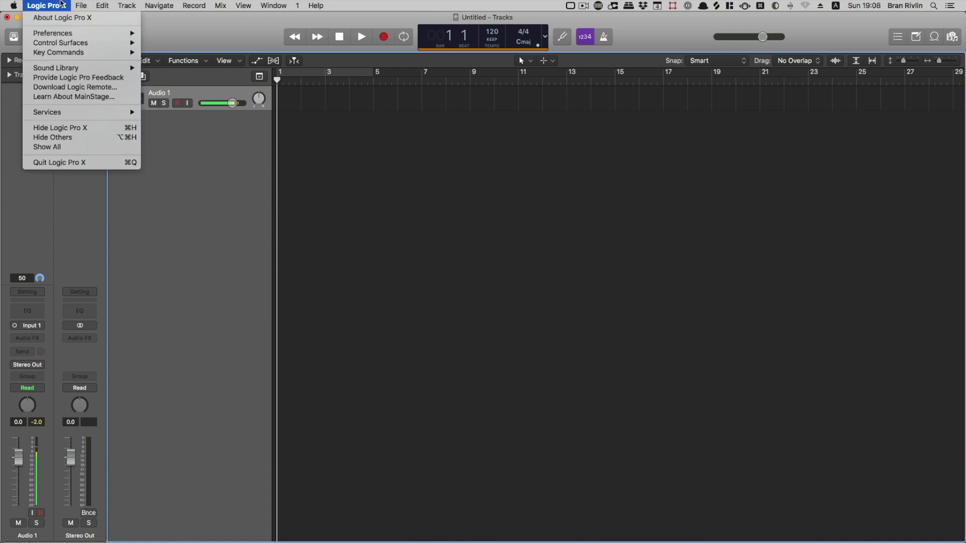
pyautogui.moveTo(58, 52)
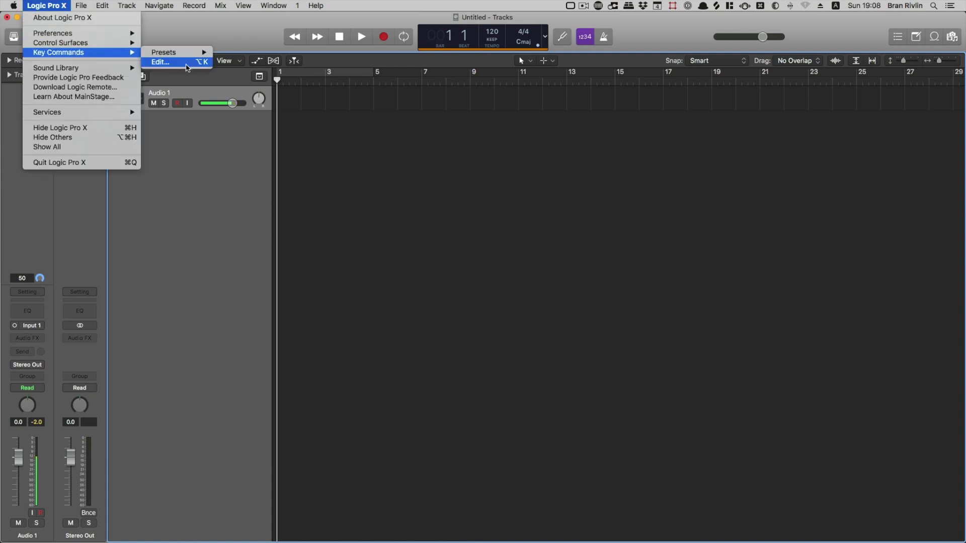
# Learn the Lemur button's MIDI controller as the Quantize Selected Events key command
pyautogui.click(155, 62)
pyautogui.doubleClick(486, 139)
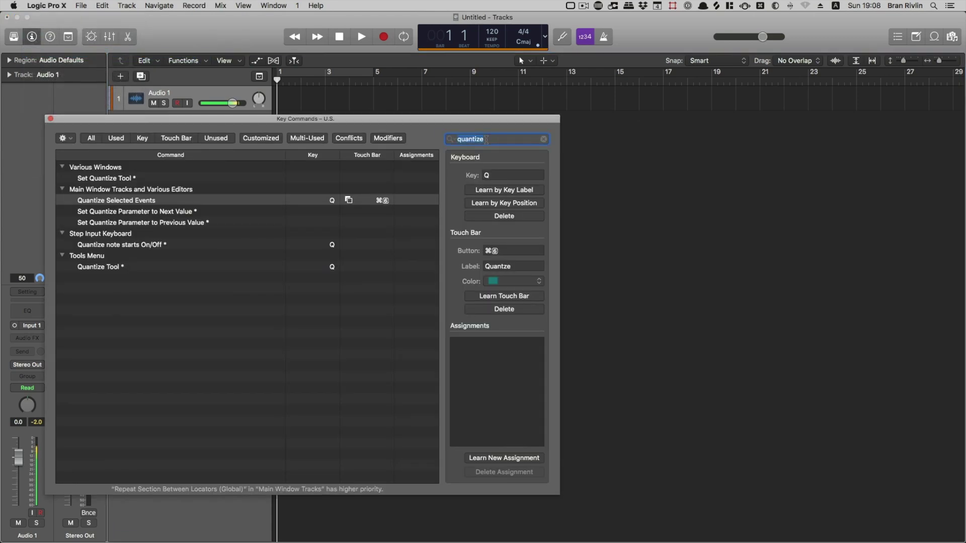
pyautogui.click(131, 201)
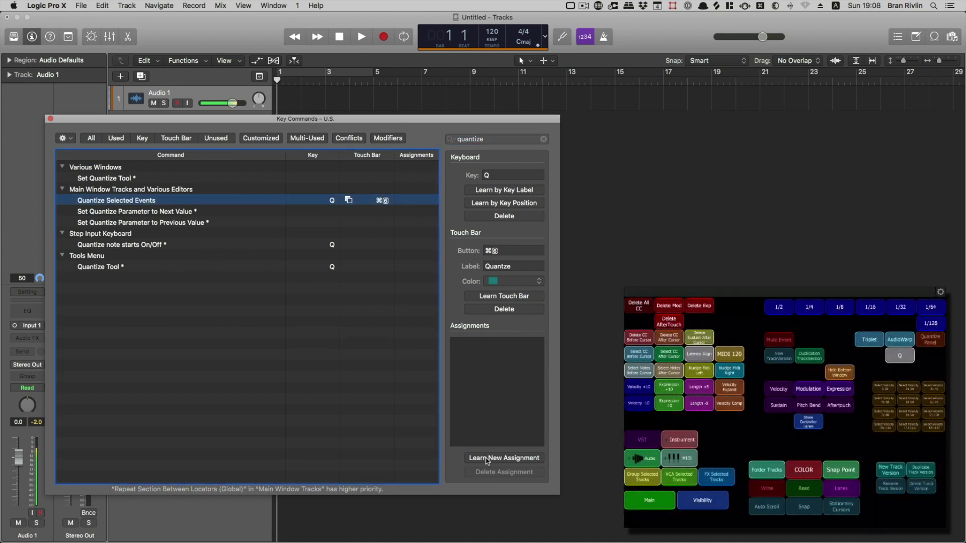
pyautogui.click(486, 459)
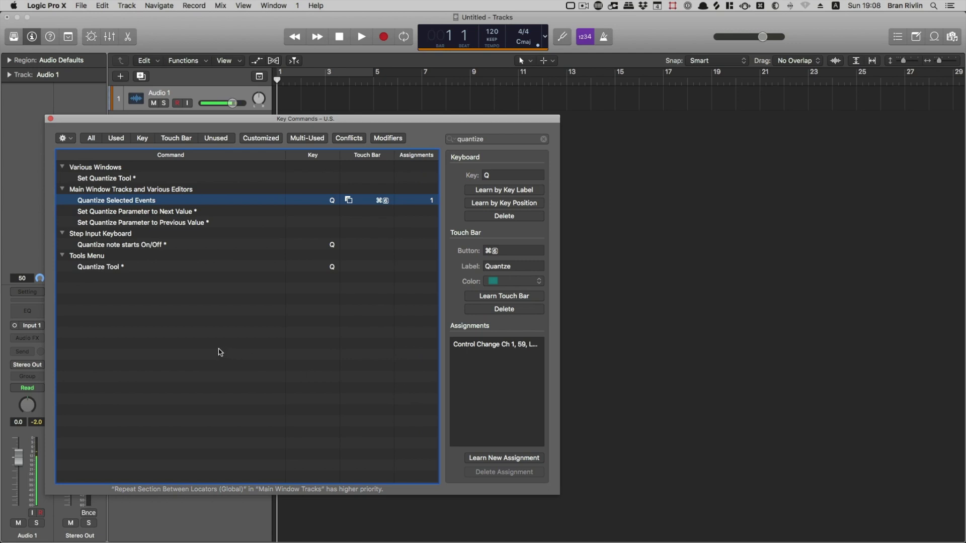
pyautogui.click(49, 120)
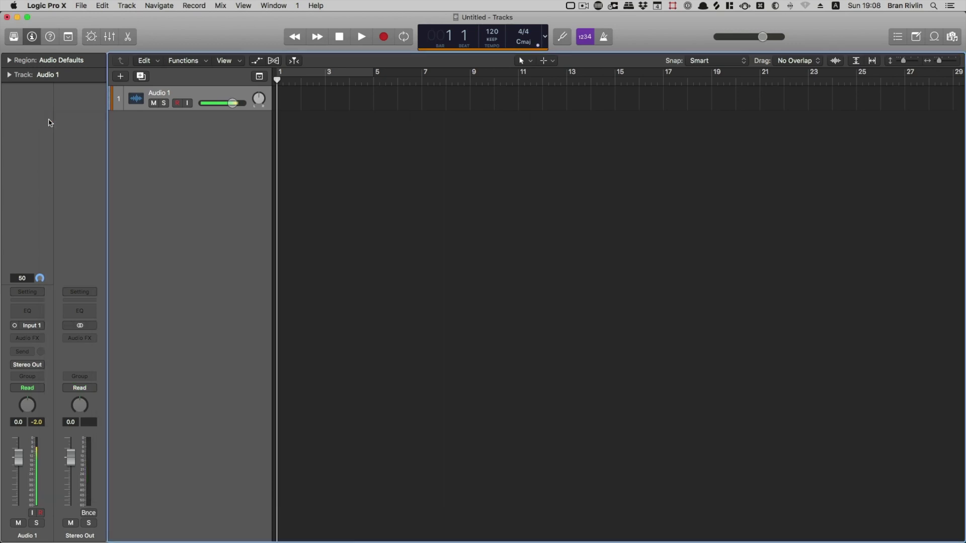